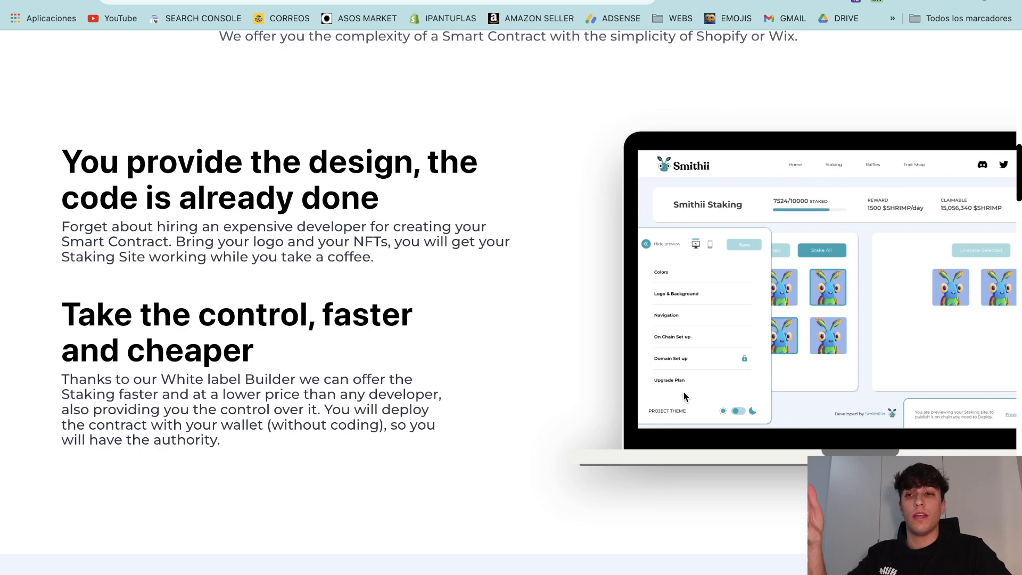
# Step: Compare the Basic plan's per-stake fee with the Standard plan's 0.002 SOL fee
pyautogui.scroll(-9, 543, 305)
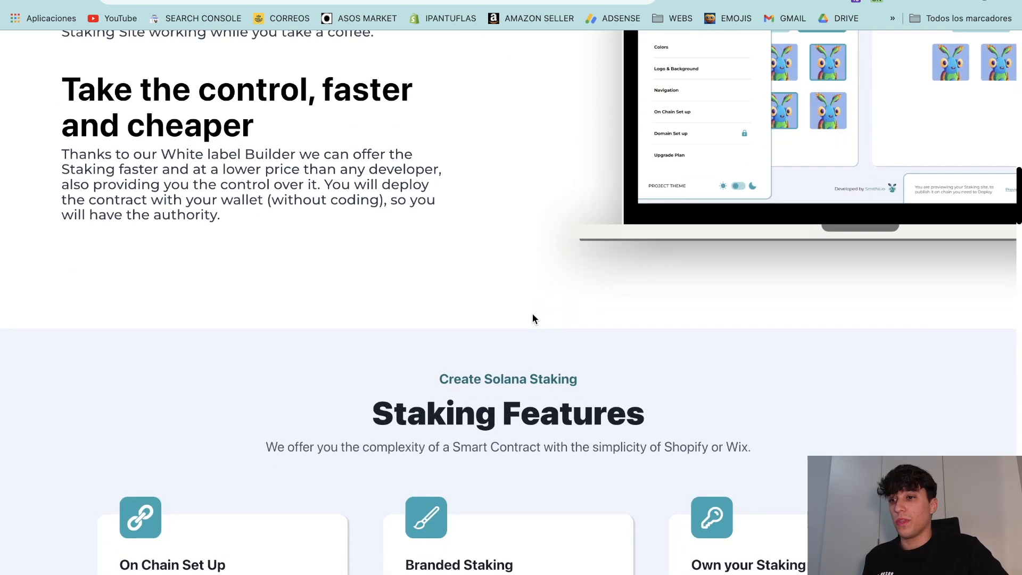
pyautogui.scroll(-1, 550, 313)
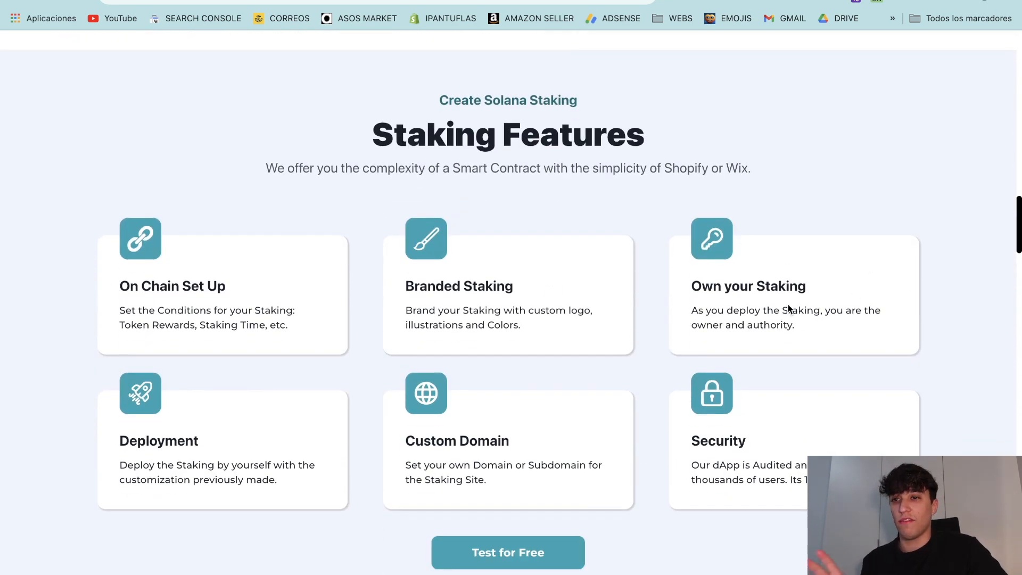
pyautogui.scroll(-3, 602, 319)
pyautogui.scroll(15, 581, 349)
pyautogui.scroll(8, 581, 349)
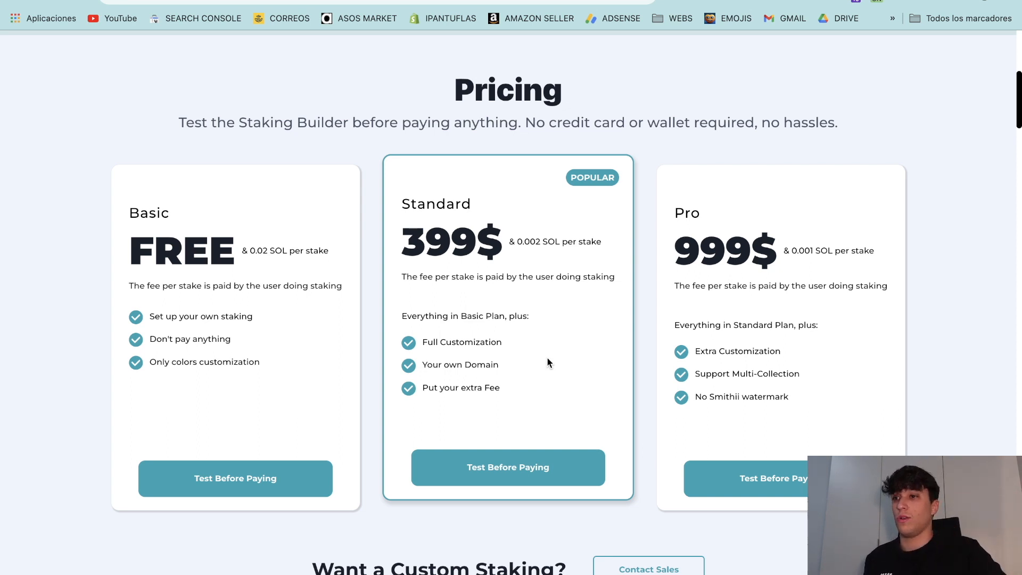
pyautogui.moveTo(250, 251); pyautogui.dragTo(322, 255)
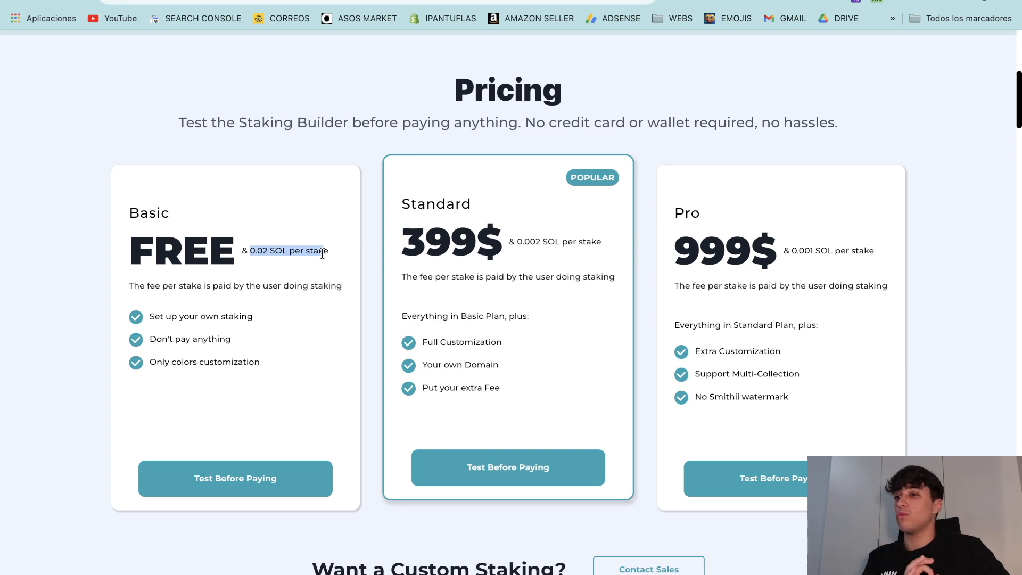
pyautogui.moveTo(322, 255); pyautogui.dragTo(328, 255)
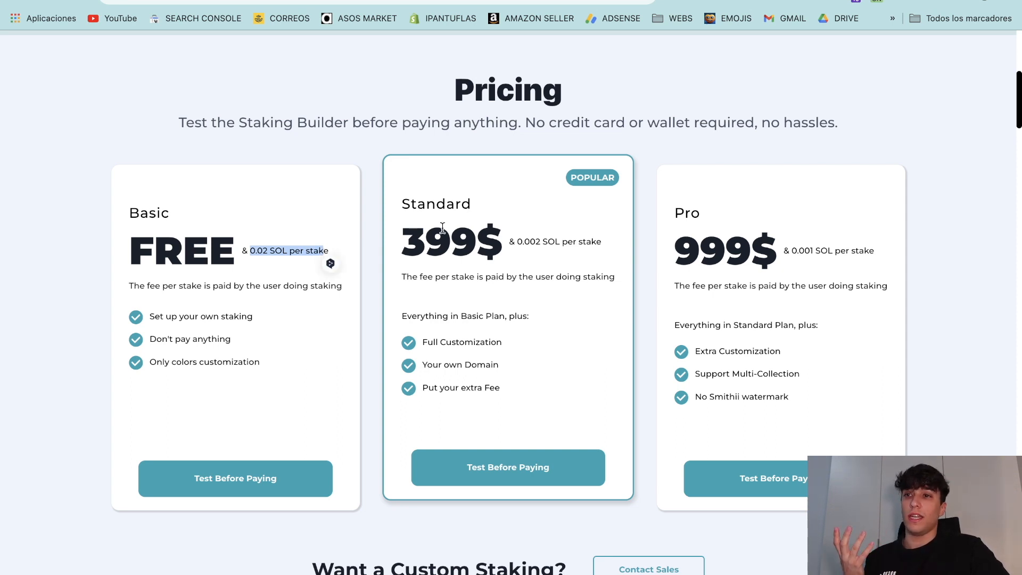
pyautogui.moveTo(522, 241); pyautogui.dragTo(561, 241)
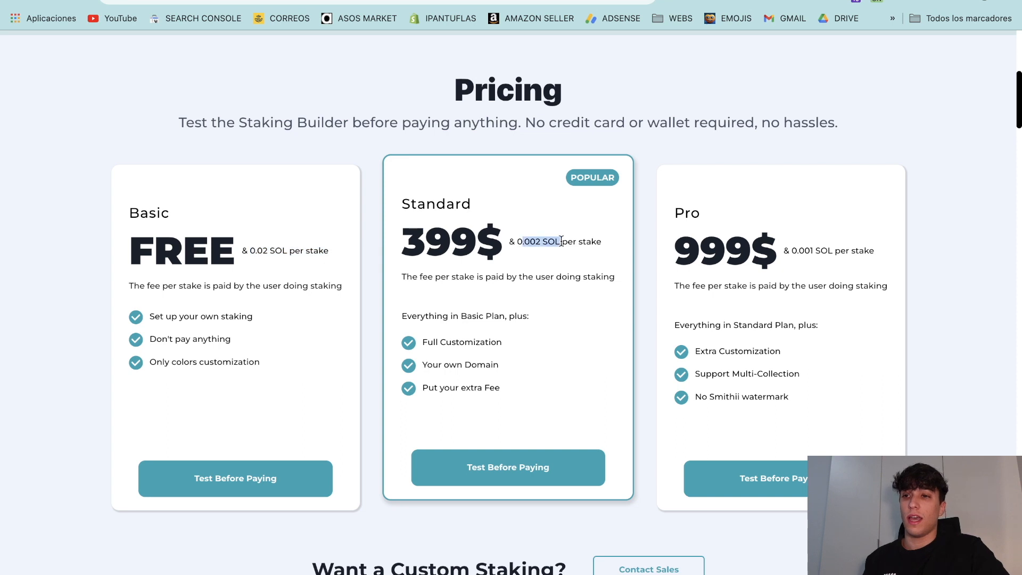
pyautogui.click(353, 304)
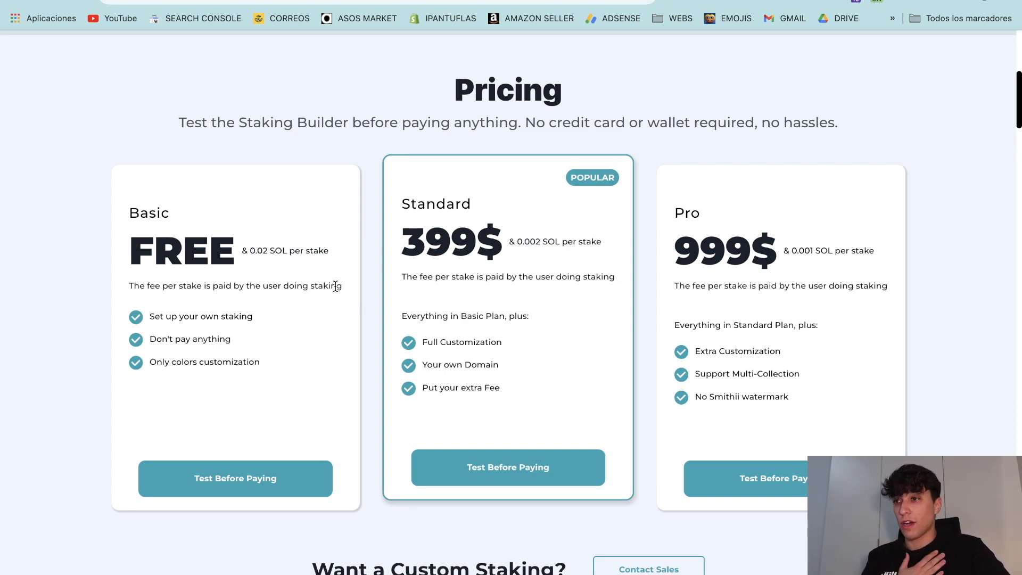
# Step: Review the Basic plan's price and features against the Standard plan's 399$ price
pyautogui.moveTo(306, 366); pyautogui.dragTo(137, 230)
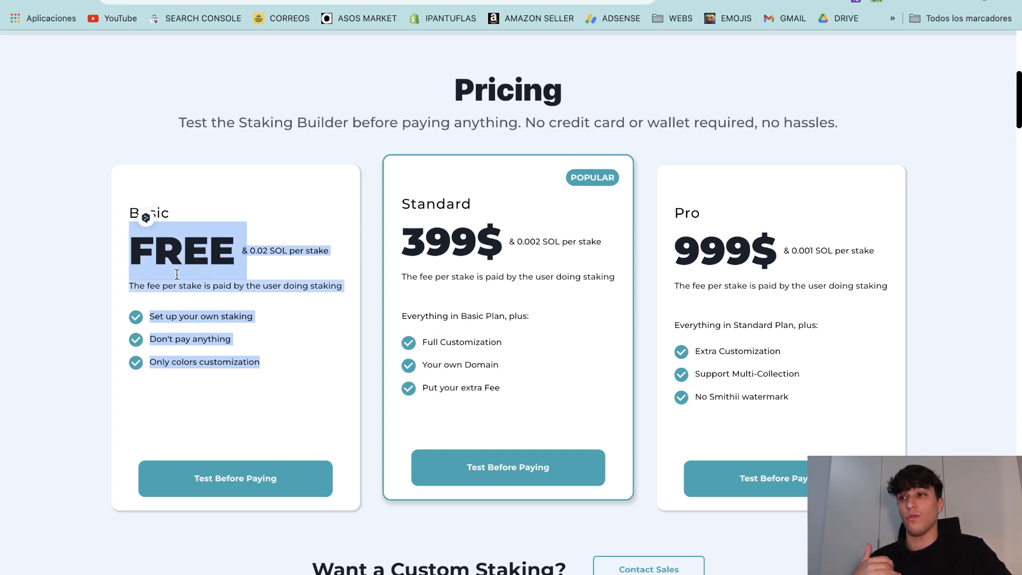
pyautogui.click(196, 313)
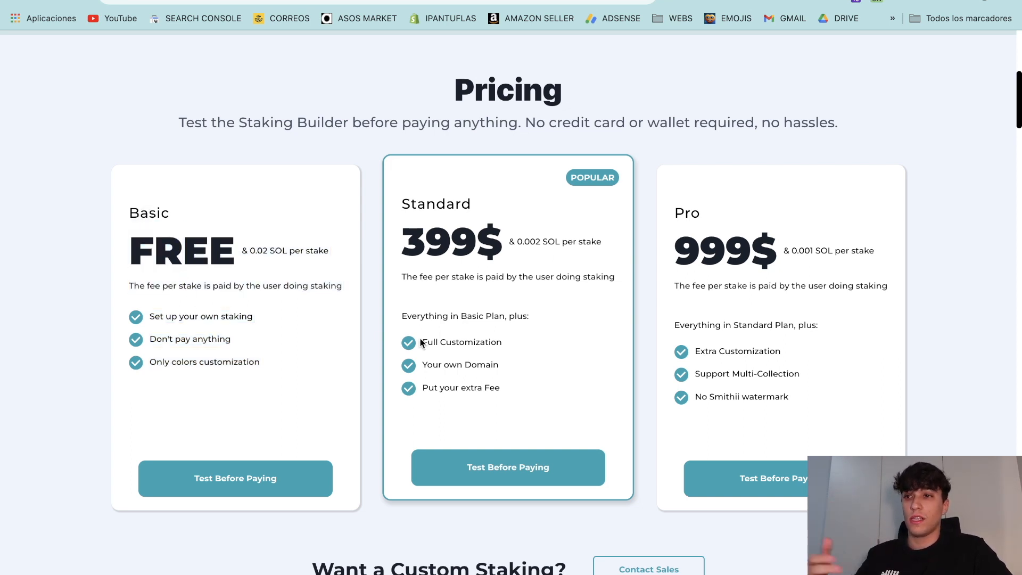
pyautogui.moveTo(405, 250); pyautogui.dragTo(493, 252)
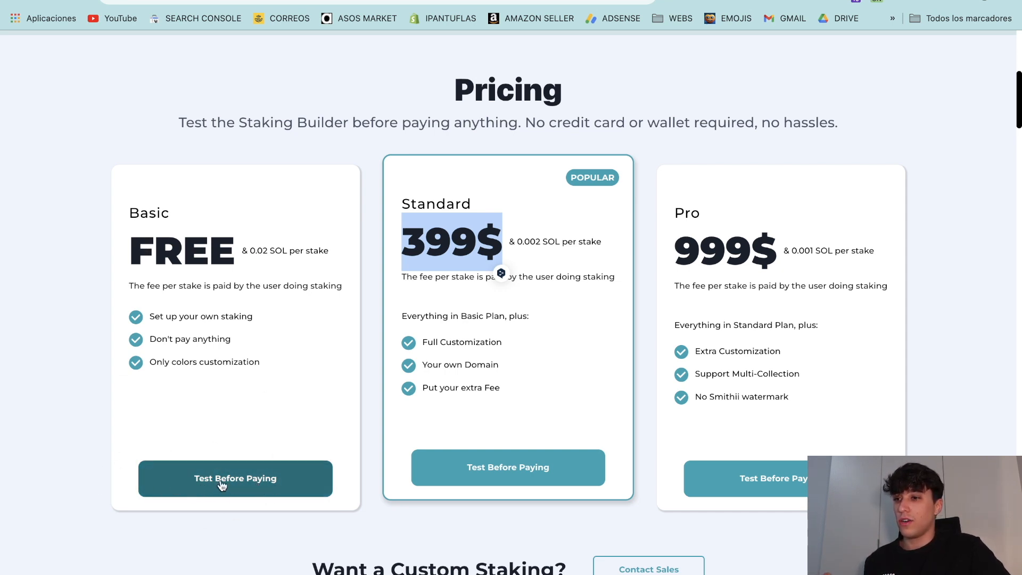
# Step: Start the free staking test and create an account with the project's e-mail address
pyautogui.scroll(8, 293, 416)
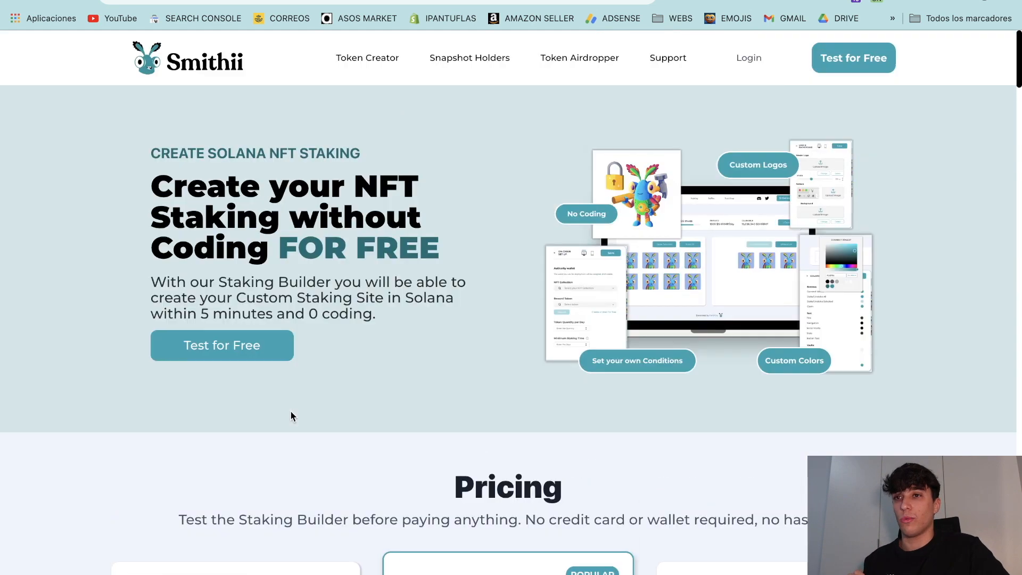
pyautogui.click(870, 62)
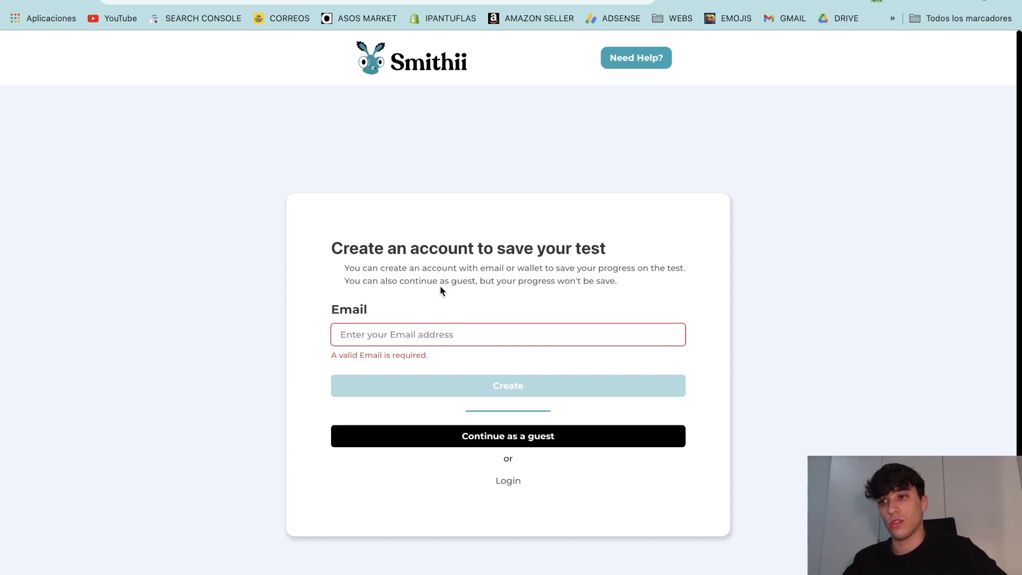
pyautogui.click(442, 332)
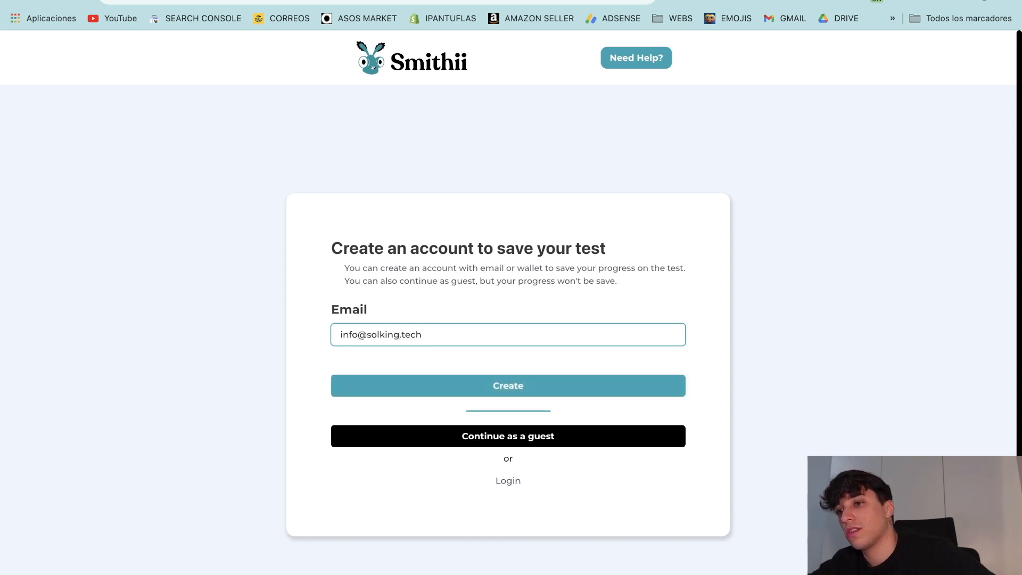
pyautogui.click(444, 386)
# Step: Fill in your name and staking URL 'solkingnft' for project SolKing, then continue
pyautogui.click(324, 384)
pyautogui.click(329, 442)
pyautogui.click(327, 317)
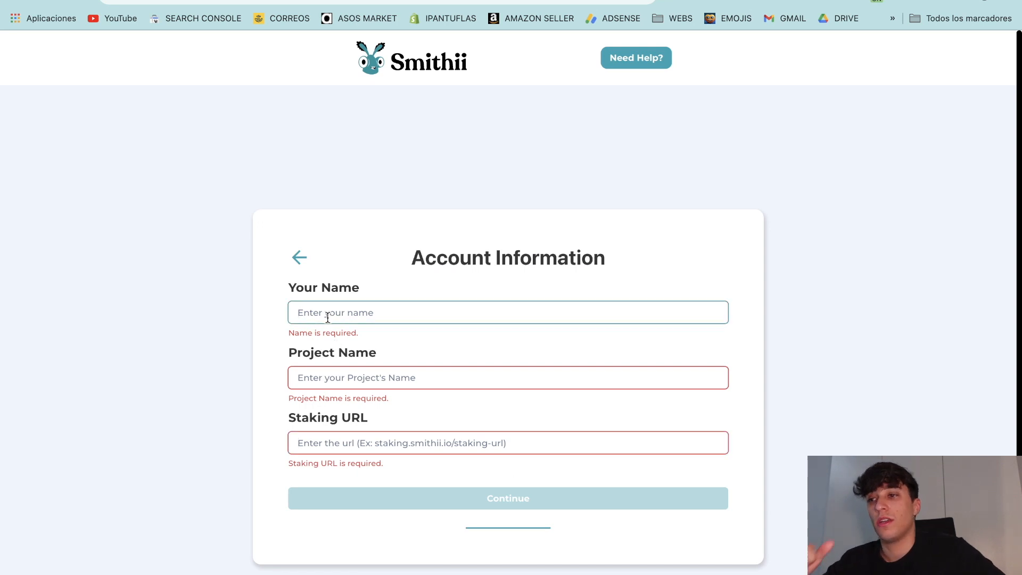
pyautogui.write('Jorgew')
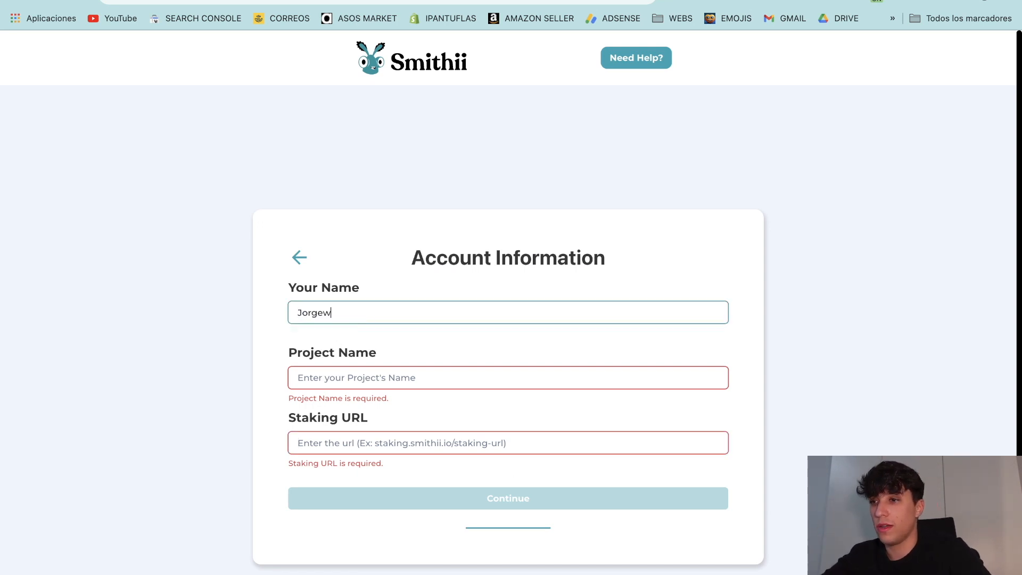
pyautogui.write('SolKing')
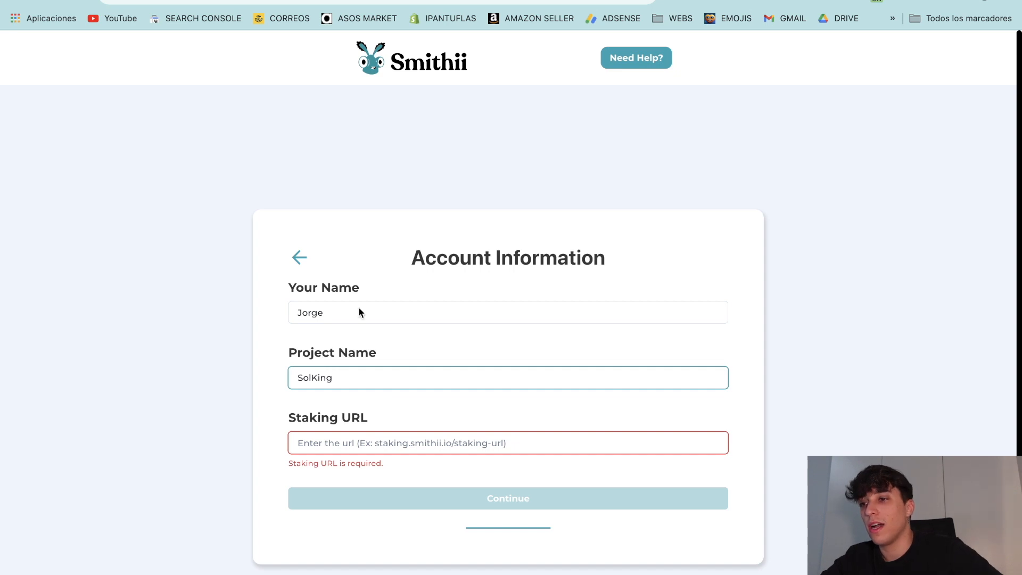
pyautogui.click(334, 439)
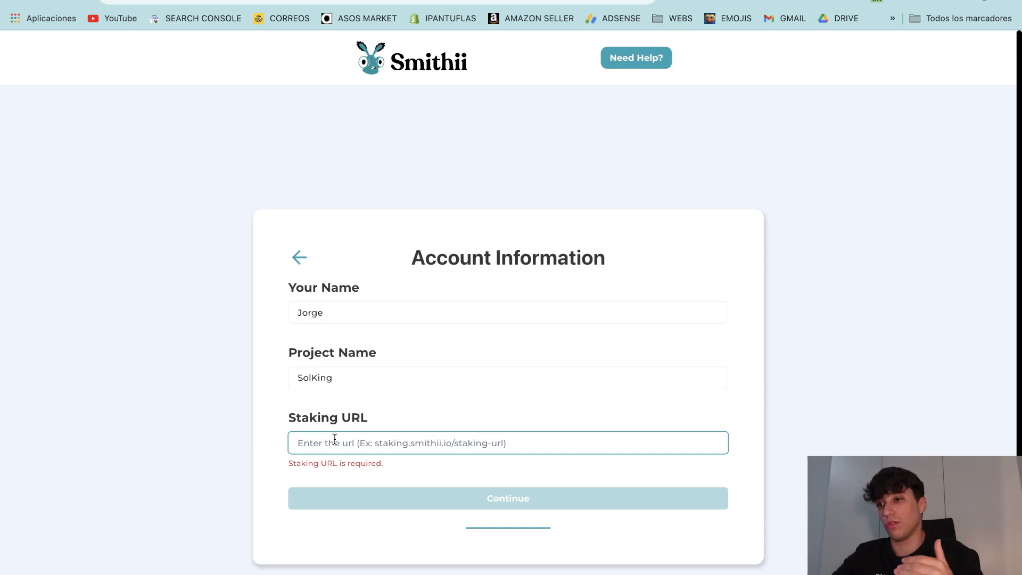
pyautogui.write('solkin')
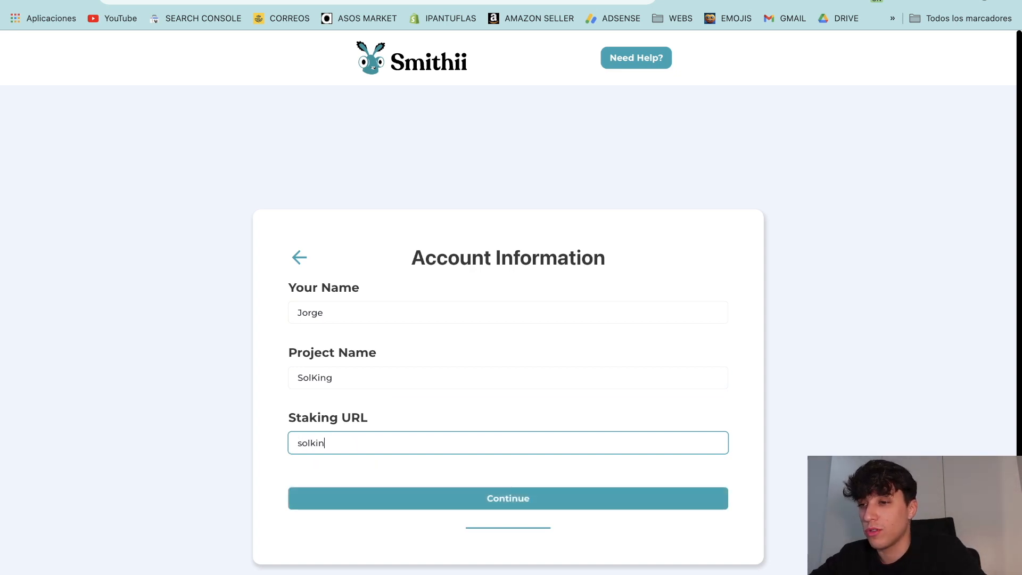
pyautogui.write('gnft')
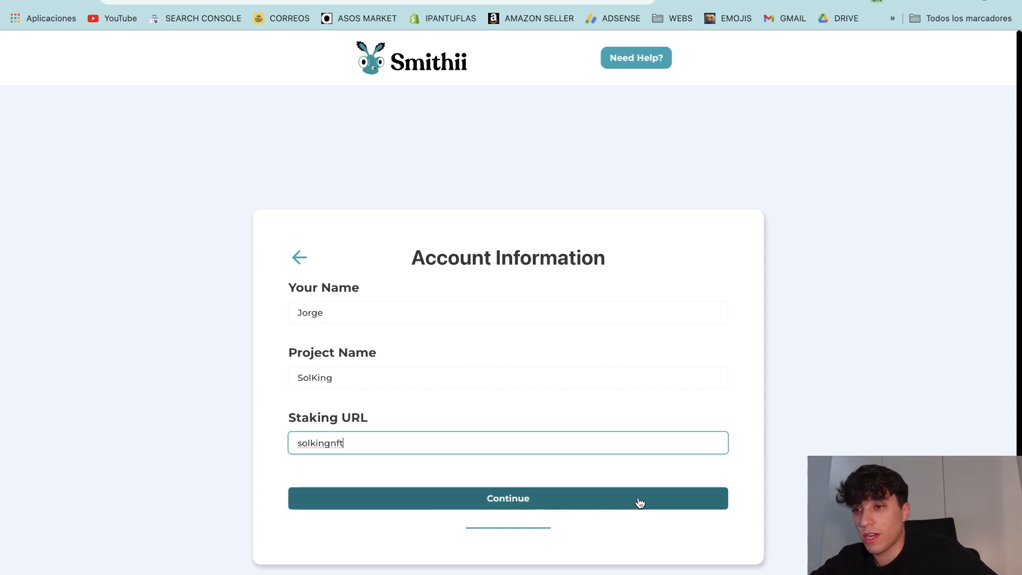
pyautogui.click(477, 495)
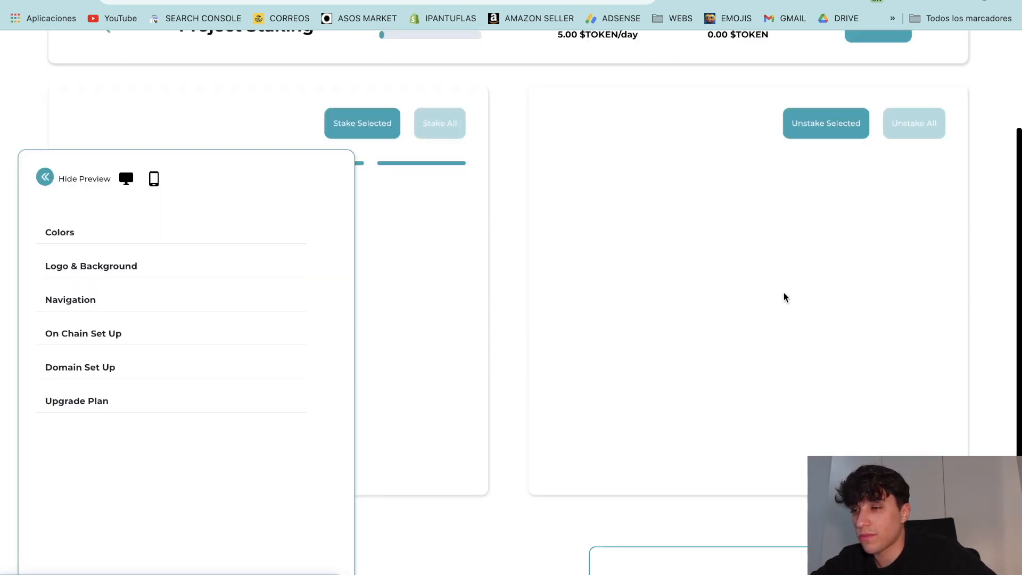
# Step: Set the Vaults Background colour to black in the Colors settings
pyautogui.scroll(1, 456, 393)
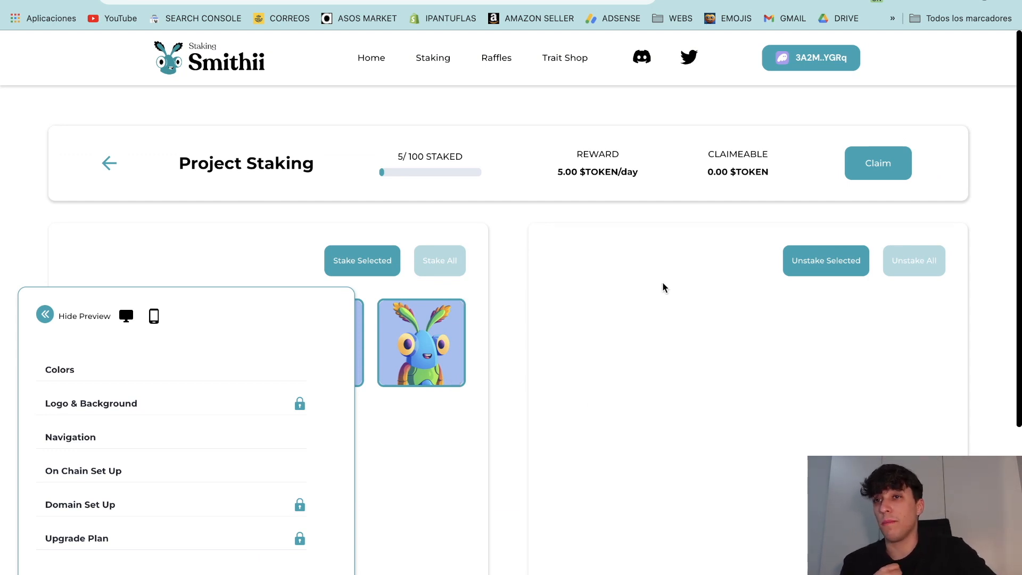
pyautogui.scroll(-1, 384, 341)
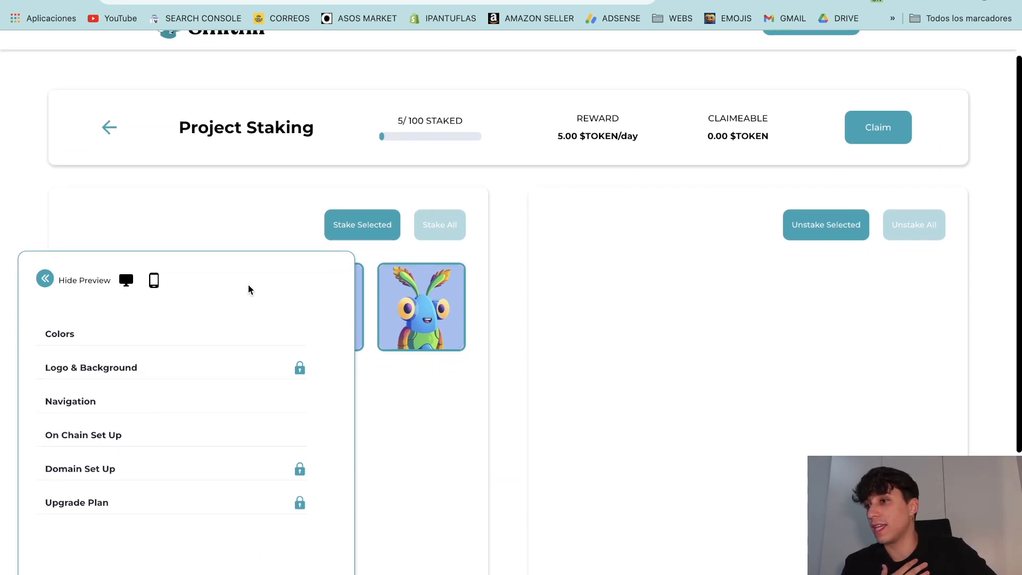
pyautogui.scroll(-5, 288, 341)
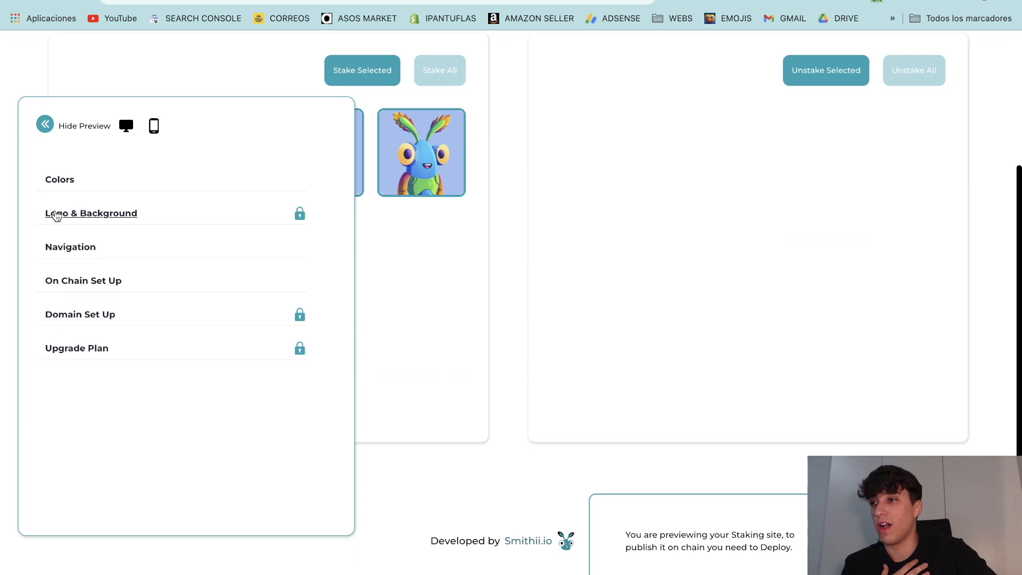
pyautogui.scroll(6, 192, 403)
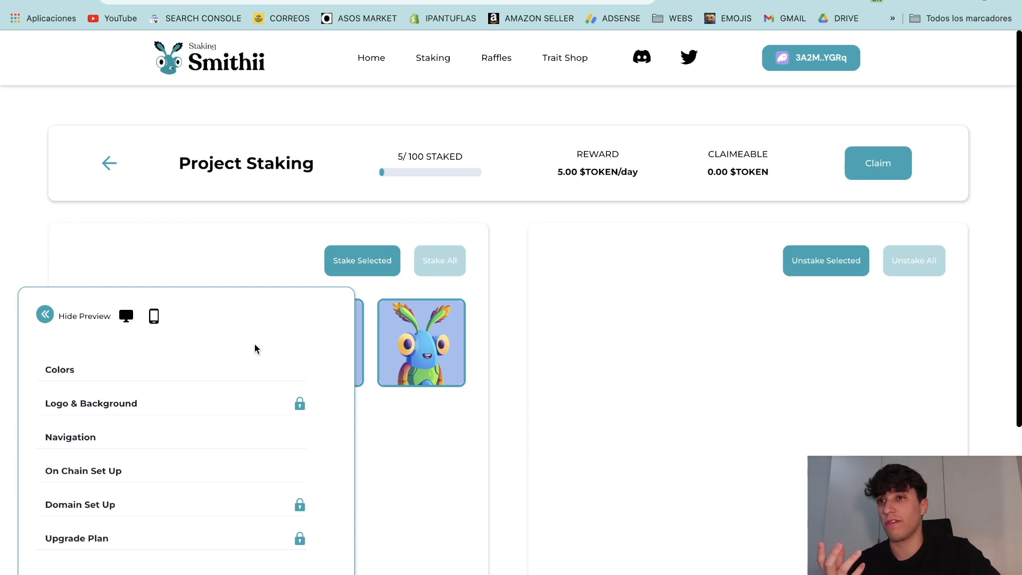
pyautogui.scroll(-1, 257, 350)
pyautogui.scroll(-1, 223, 353)
pyautogui.scroll(2, 159, 359)
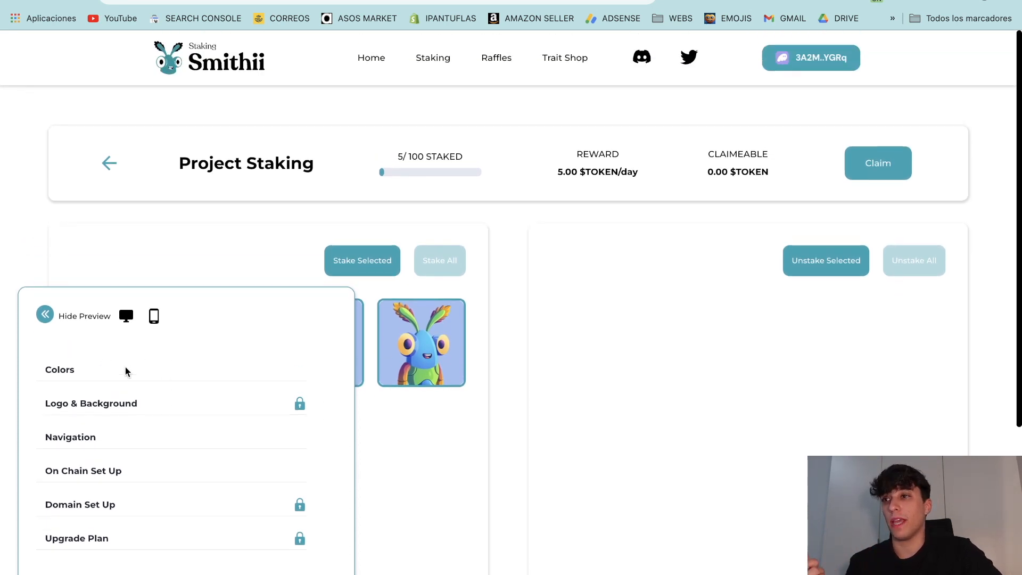
pyautogui.click(62, 377)
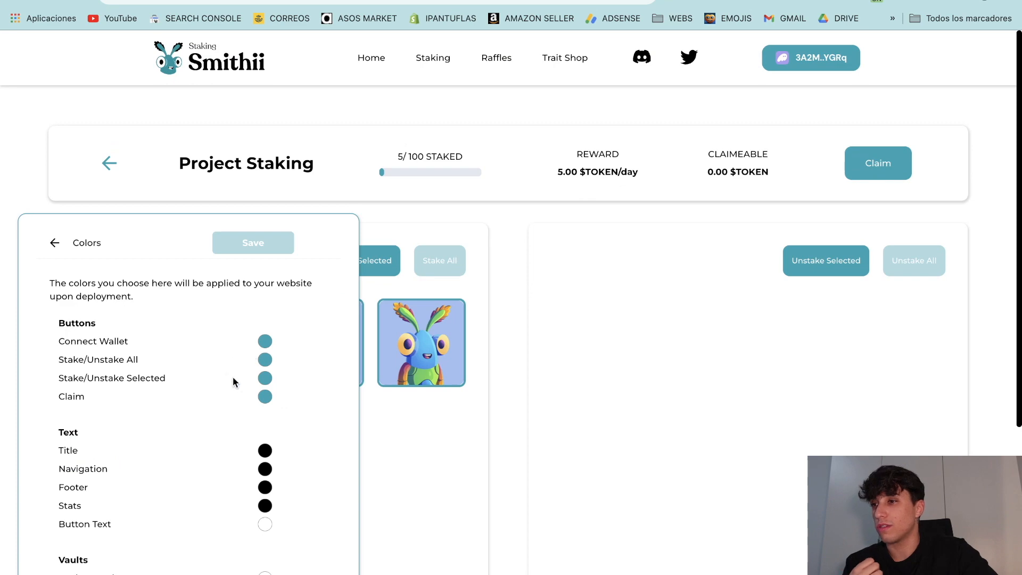
pyautogui.scroll(-4, 234, 426)
pyautogui.click(265, 456)
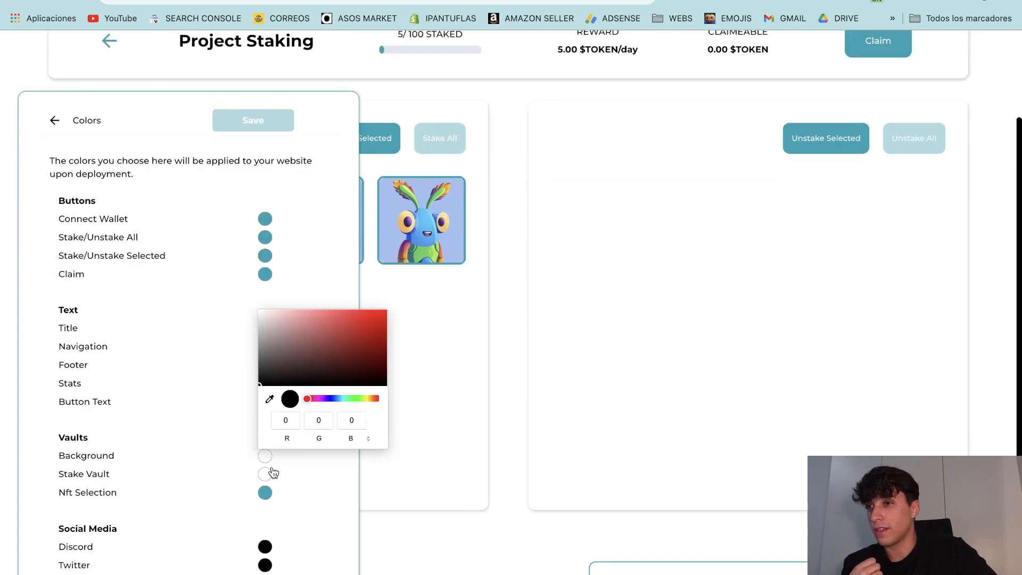
pyautogui.moveTo(284, 364); pyautogui.dragTo(269, 379)
pyautogui.click(471, 383)
# Step: Go back from Colors to the main list of site settings
pyautogui.scroll(4, 471, 382)
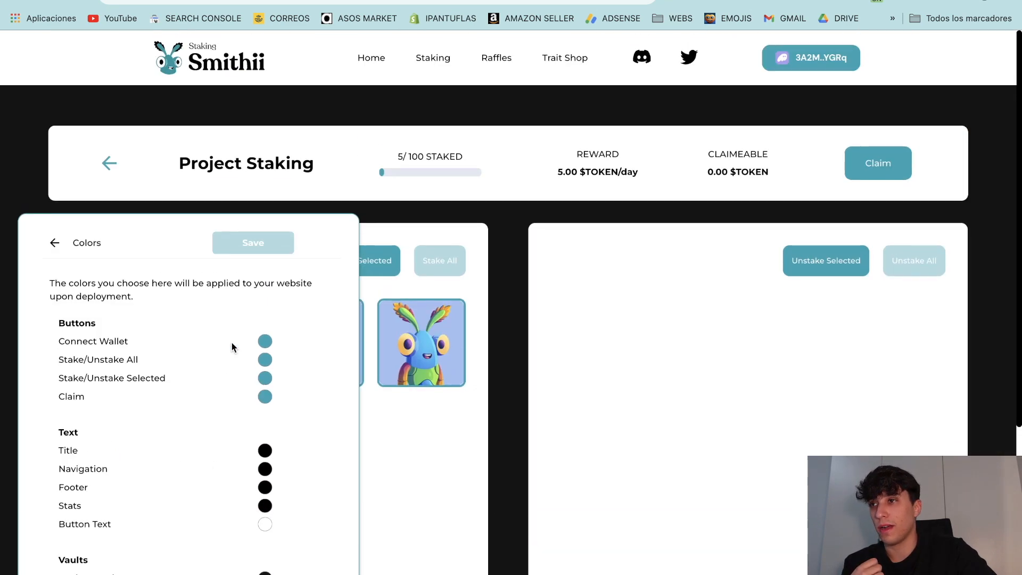
pyautogui.scroll(-1, 213, 344)
pyautogui.scroll(-5, 224, 479)
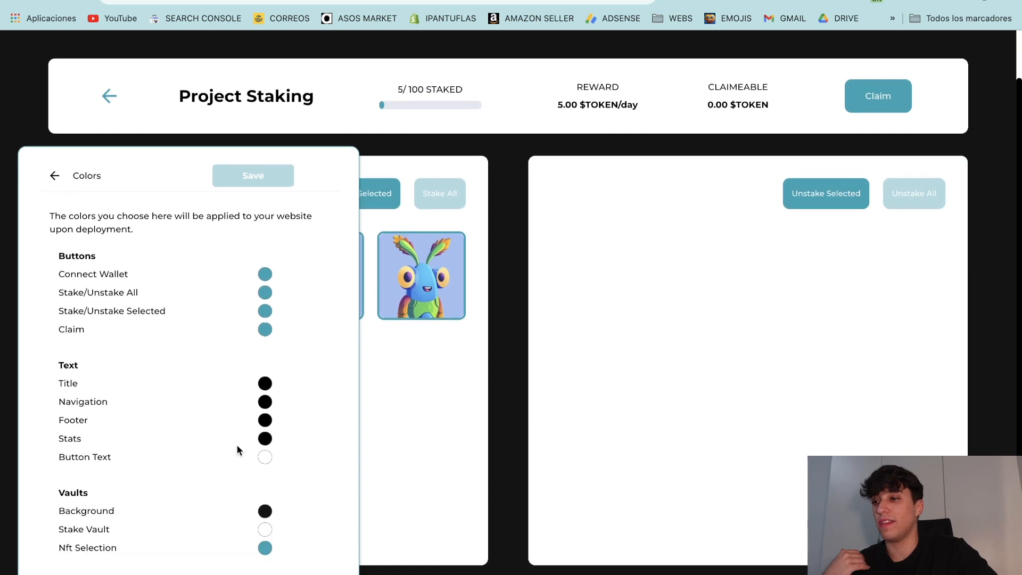
pyautogui.scroll(6, 216, 450)
pyautogui.click(55, 241)
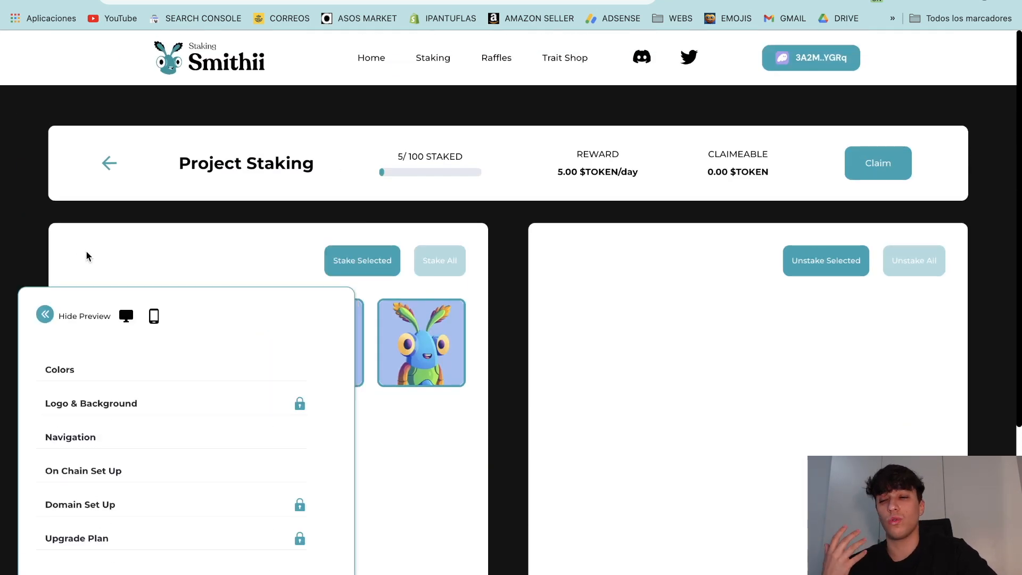
pyautogui.scroll(-8, 75, 422)
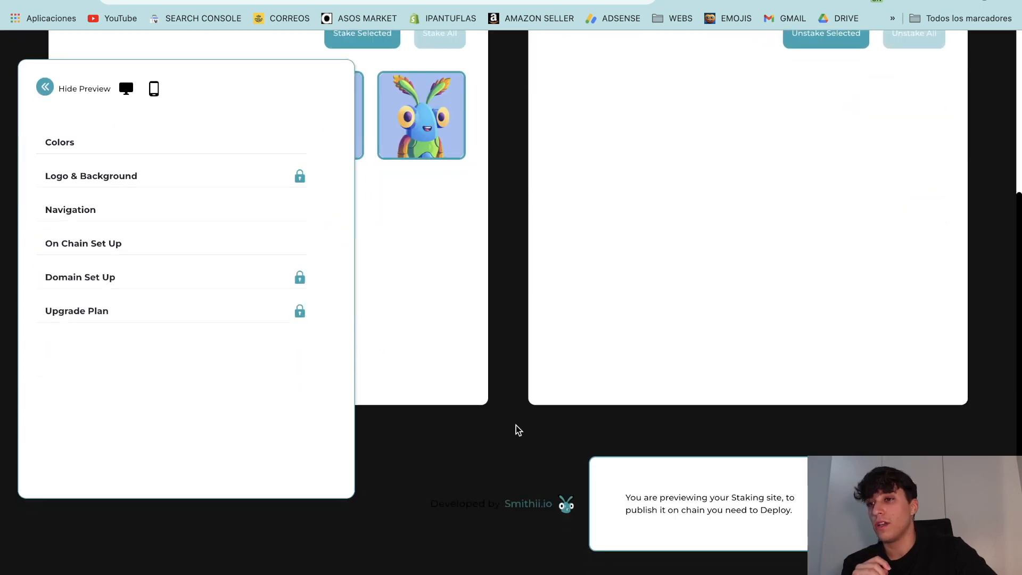
pyautogui.scroll(1, 472, 347)
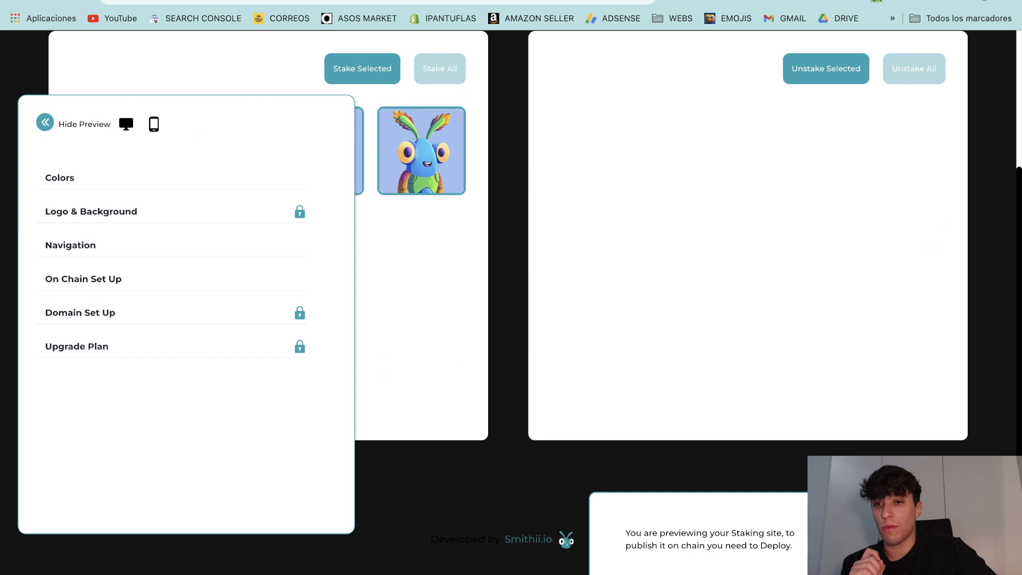
pyautogui.moveTo(564, 573); pyautogui.dragTo(580, 557)
# Step: Enter 40 as the collection supply in On Chain Set Up
pyautogui.click(281, 436)
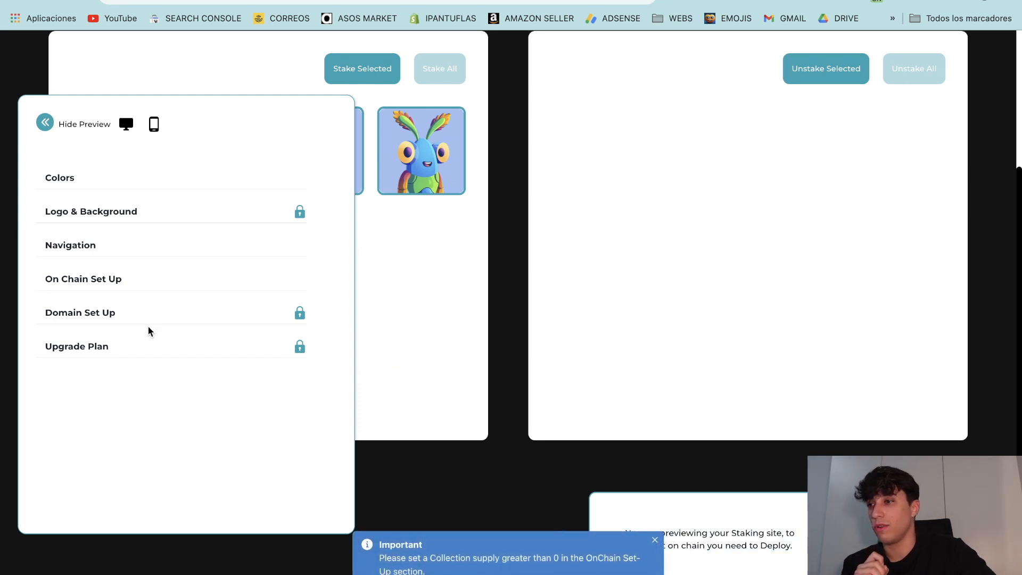
pyautogui.click(82, 287)
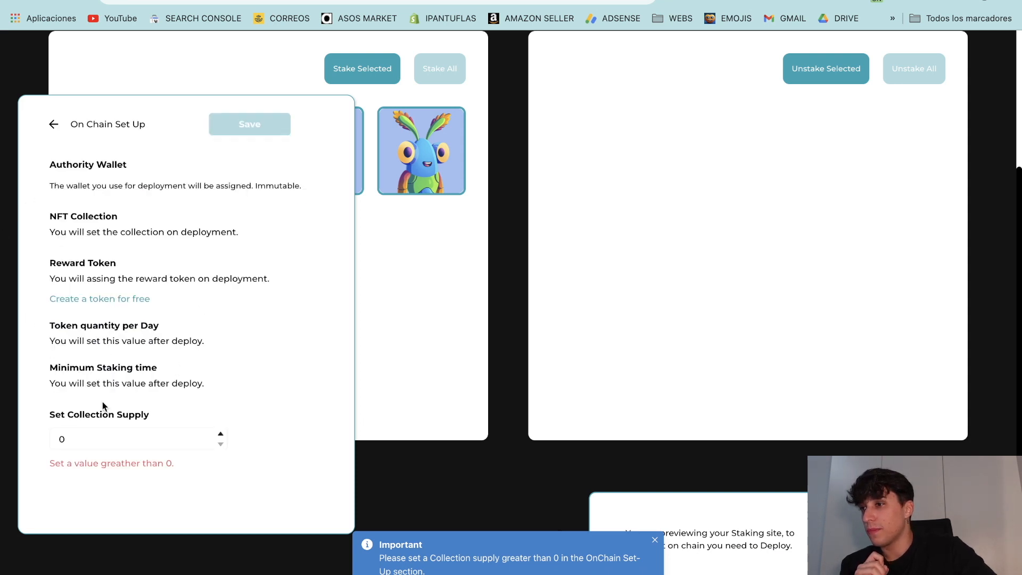
pyautogui.moveTo(77, 438); pyautogui.dragTo(47, 443)
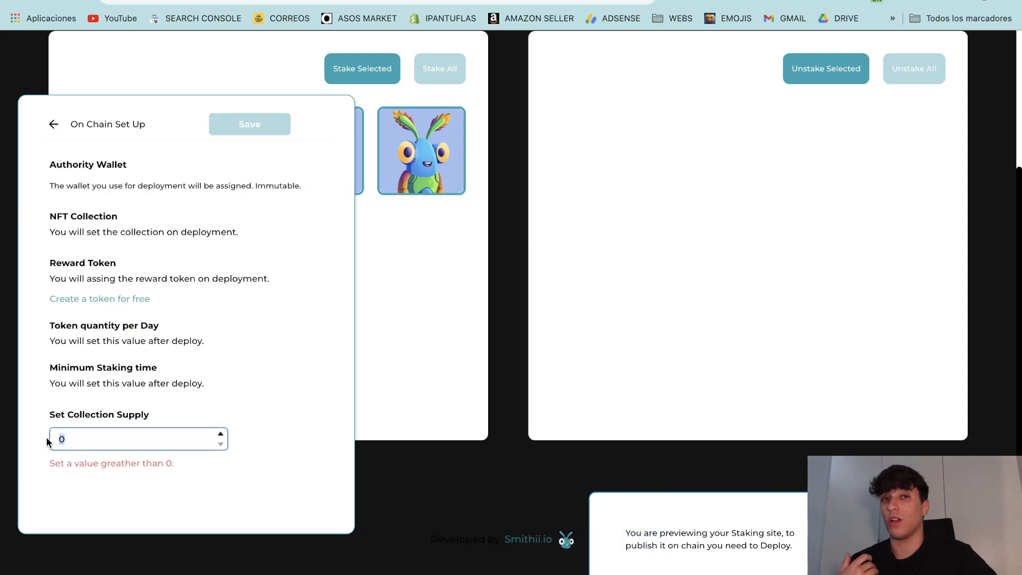
pyautogui.write('4')
pyautogui.click(154, 402)
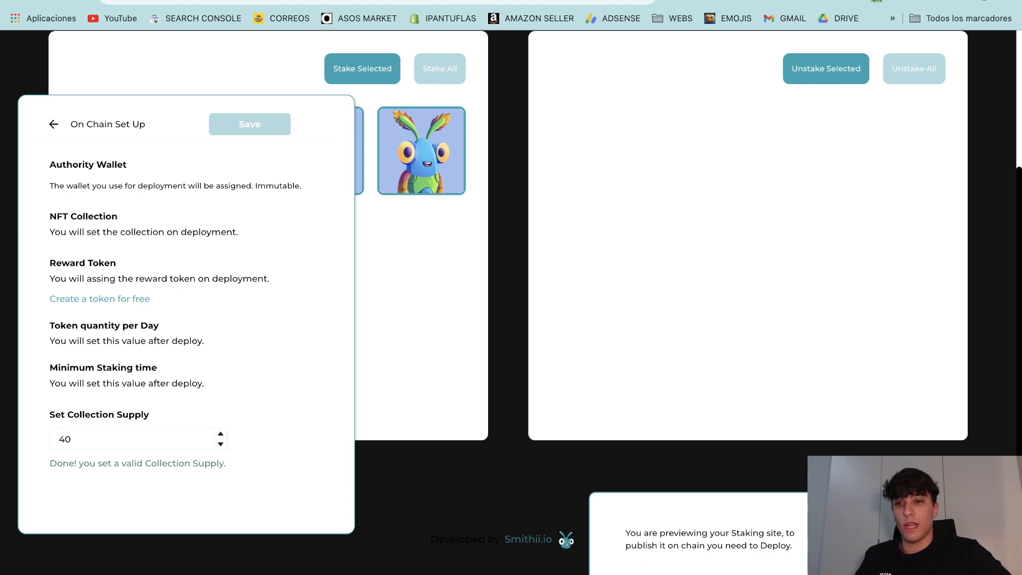
pyautogui.click(113, 431)
pyautogui.press('super+a')
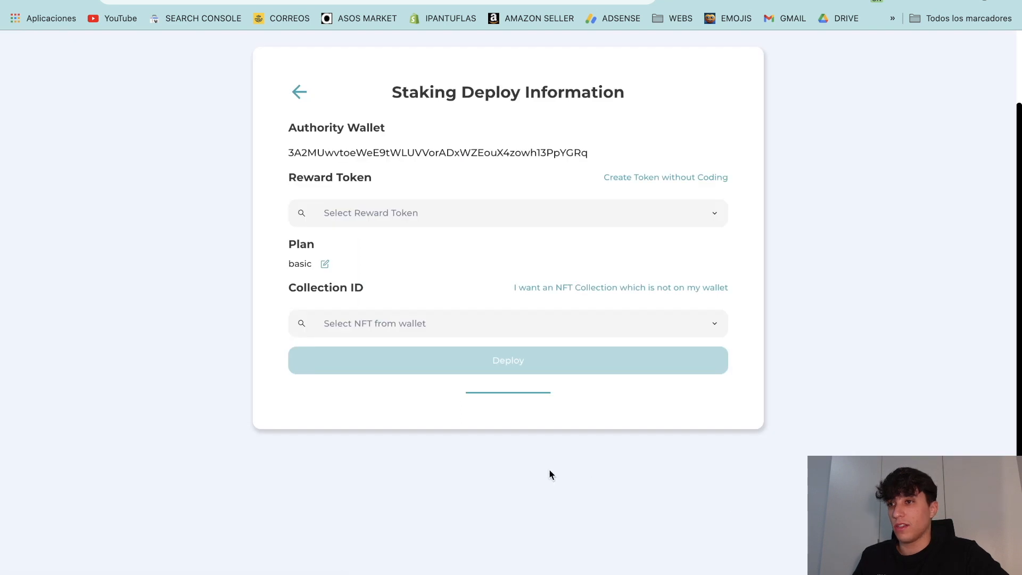
# Step: Open the Select Reward Token list and scroll through the wallet's tokens
pyautogui.scroll(3, 548, 469)
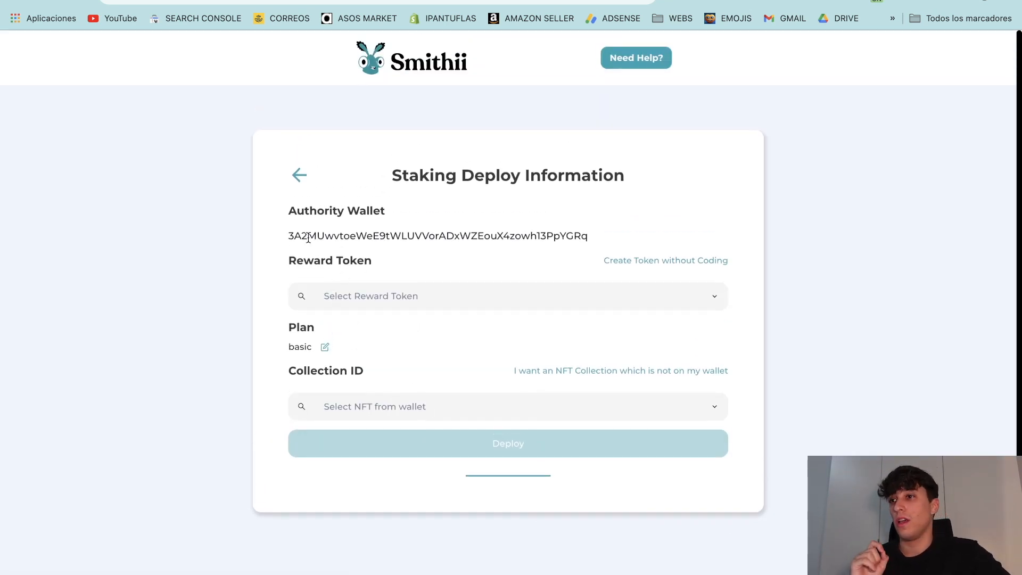
pyautogui.rightClick(292, 234)
pyautogui.click(268, 242)
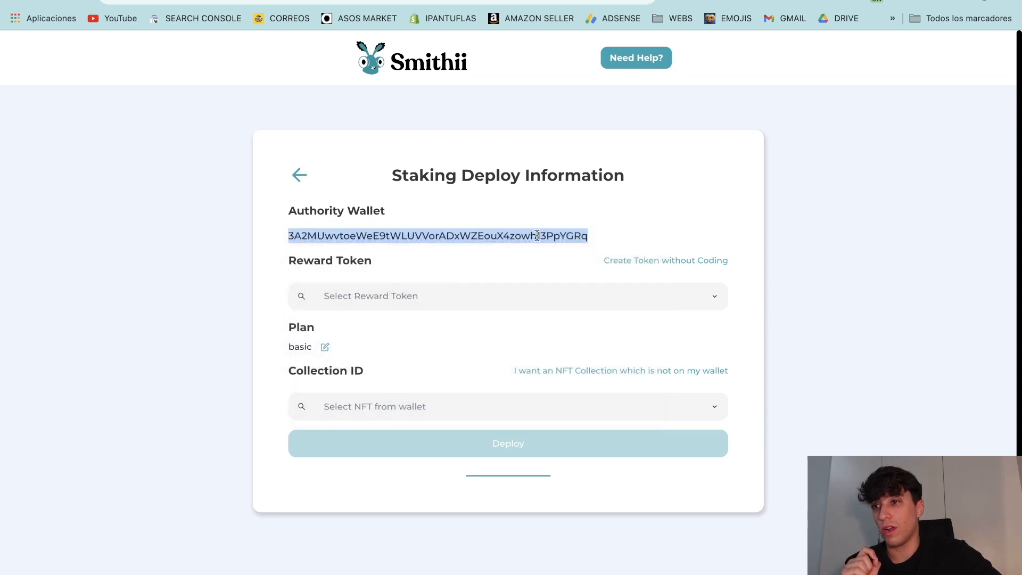
pyautogui.click(618, 240)
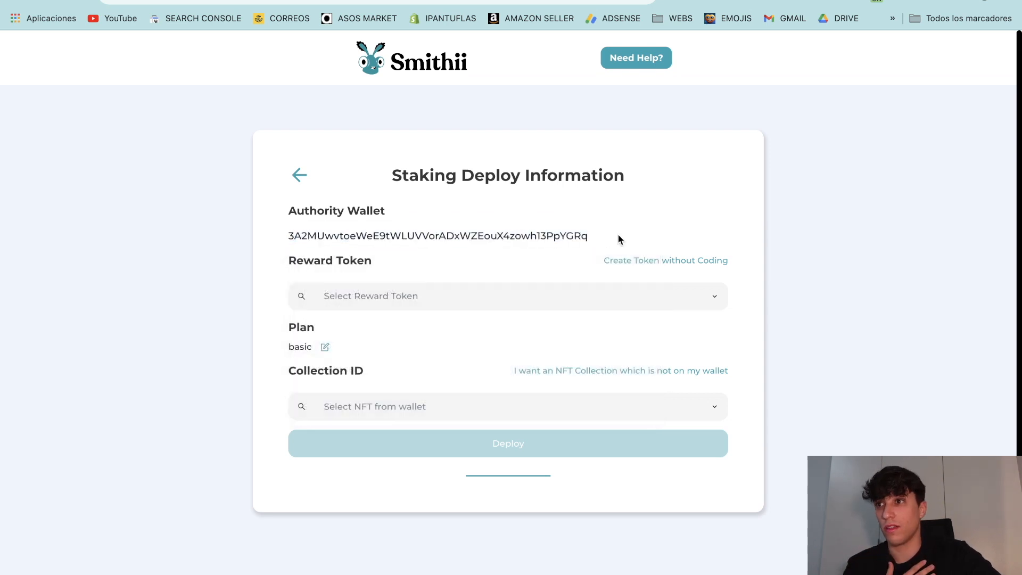
pyautogui.moveTo(289, 259); pyautogui.dragTo(415, 271)
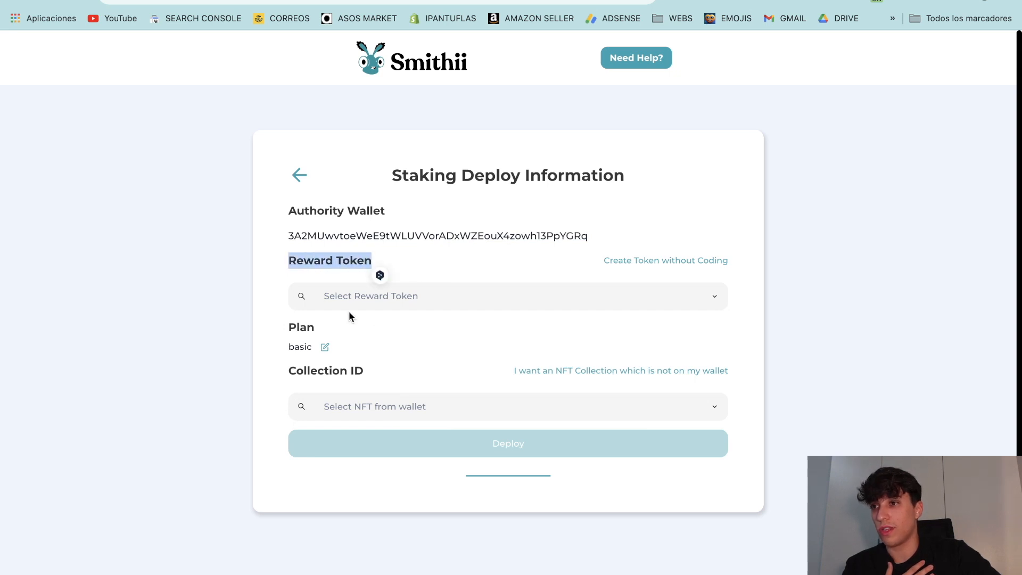
pyautogui.click(515, 296)
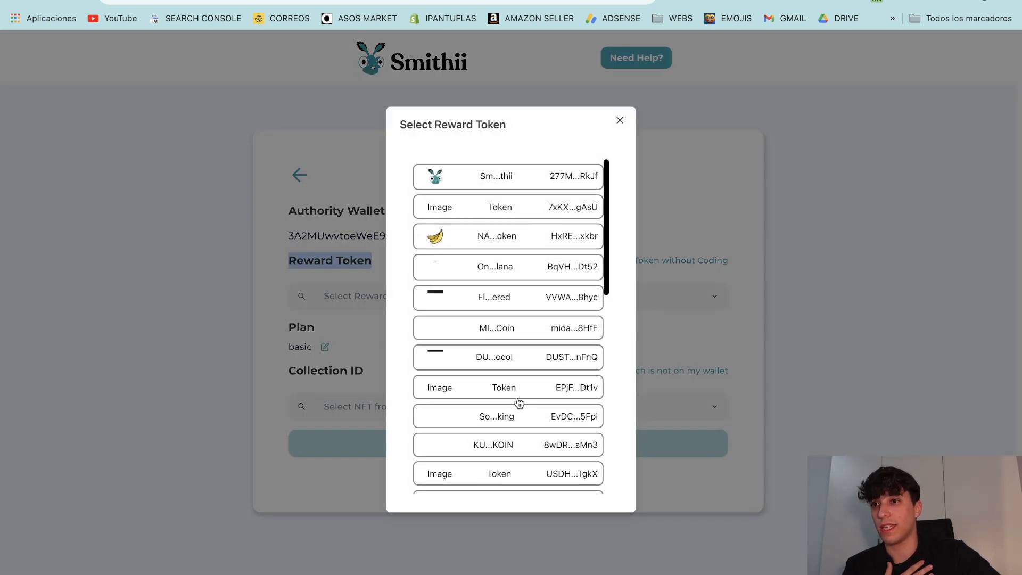
pyautogui.scroll(-5, 531, 299)
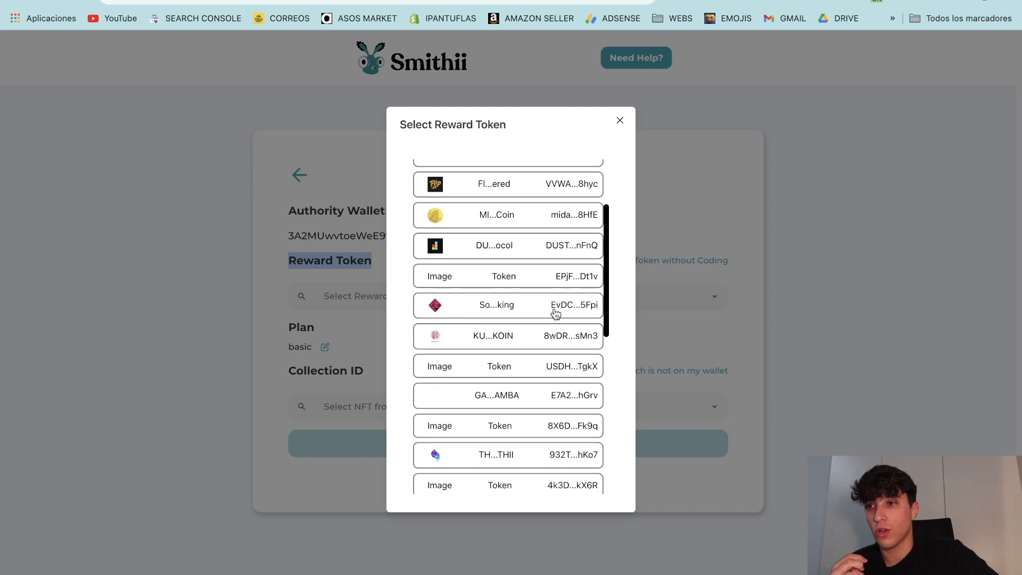
# Step: Choose the pink diamond So…king token as reward and set 100 tokens to transfer
pyautogui.click(464, 307)
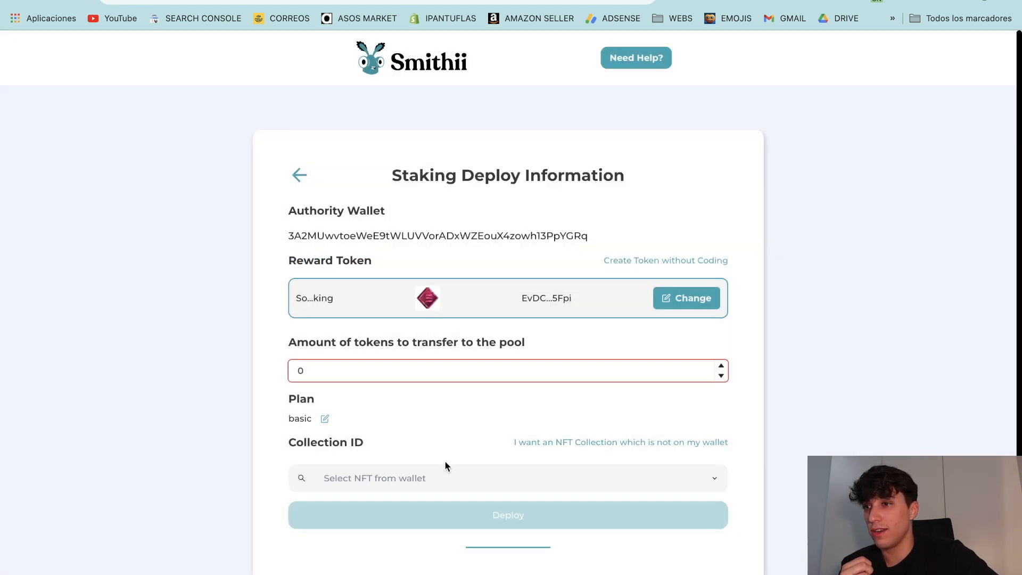
pyautogui.doubleClick(298, 369)
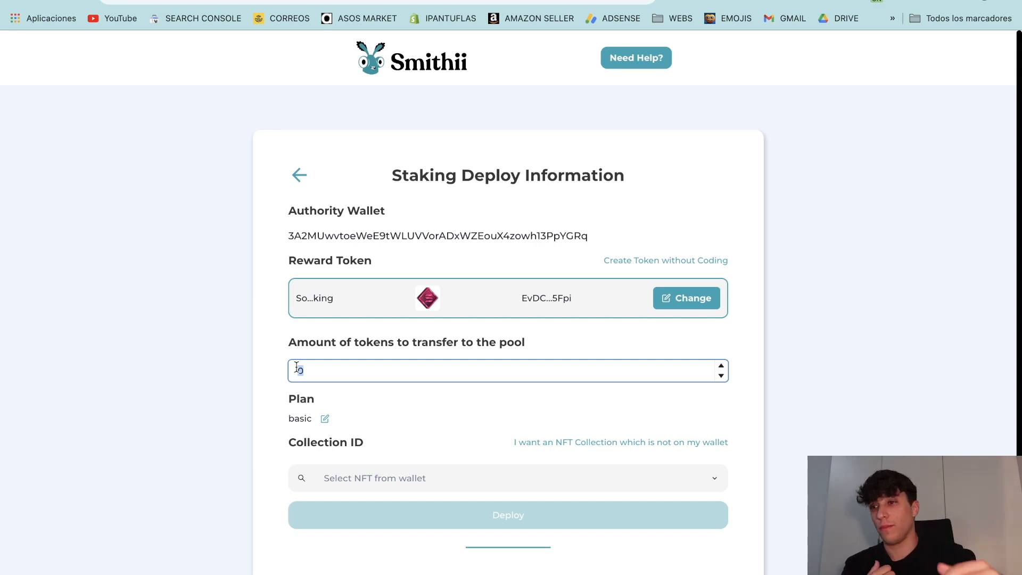
pyautogui.write('100')
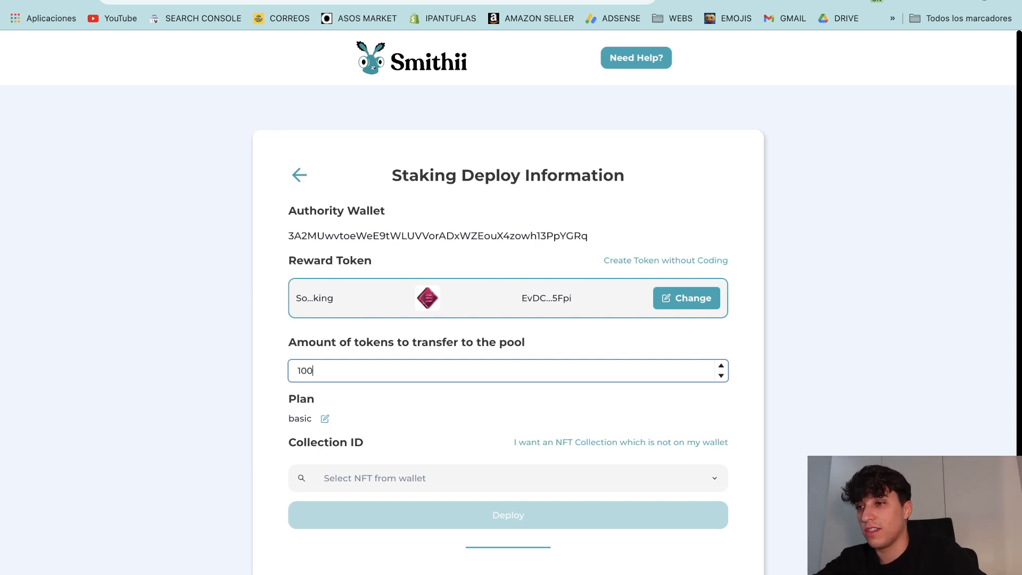
pyautogui.click(809, 358)
# Step: Keep the free Basic plan for the pool
pyautogui.scroll(-3, 482, 381)
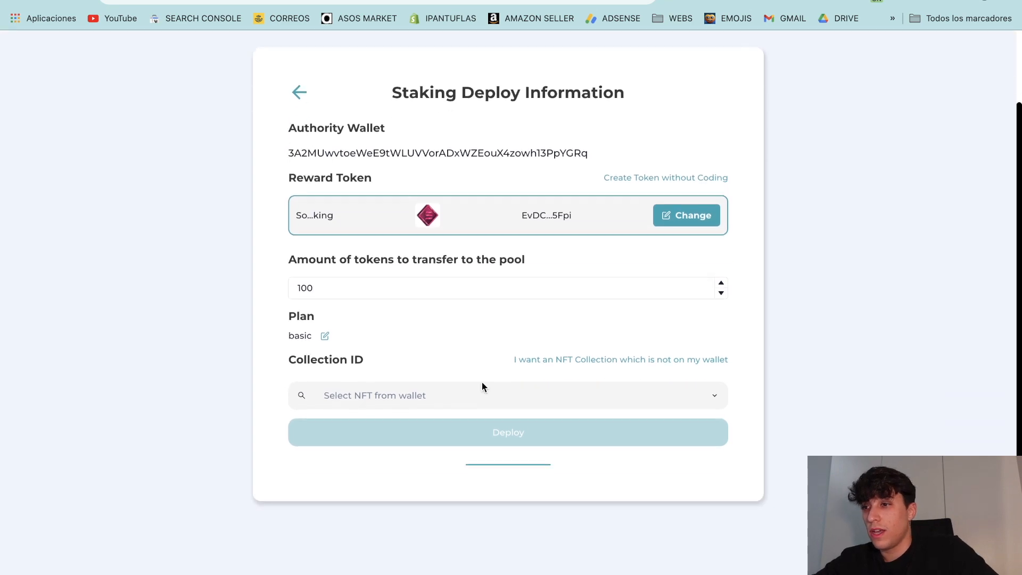
pyautogui.click(325, 337)
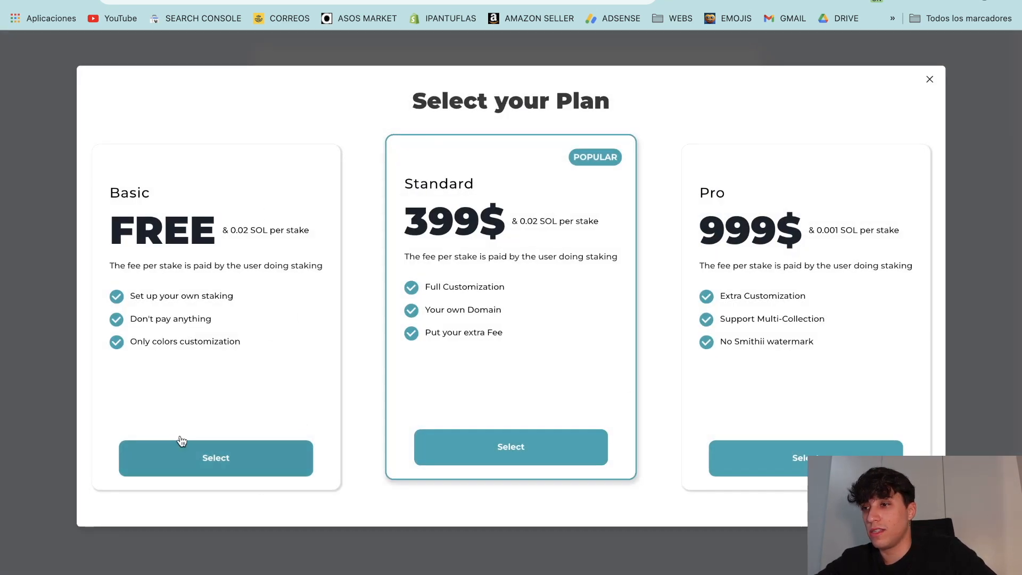
pyautogui.moveTo(109, 183); pyautogui.dragTo(212, 269)
pyautogui.click(163, 458)
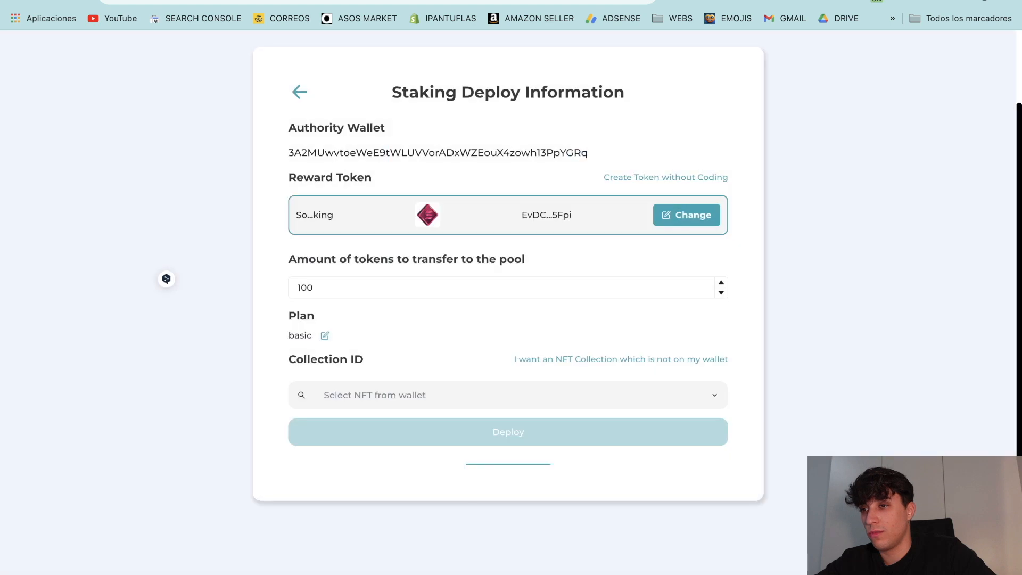
# Step: Pick The Kings #3249 from the wallet as Collection ID, checking its manual ID
pyautogui.click(421, 395)
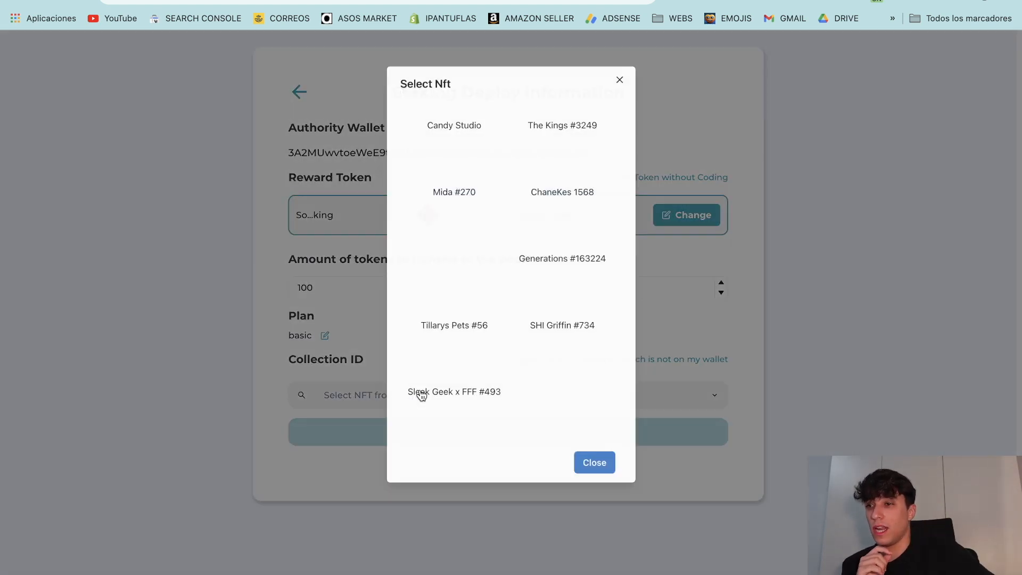
pyautogui.scroll(-3, 551, 218)
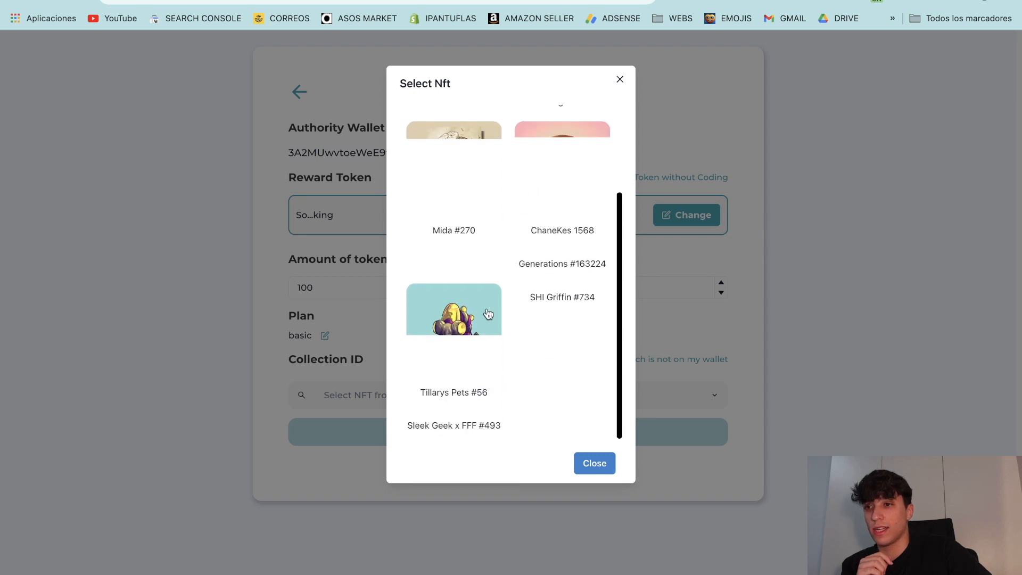
pyautogui.scroll(-2, 553, 306)
pyautogui.scroll(5, 552, 305)
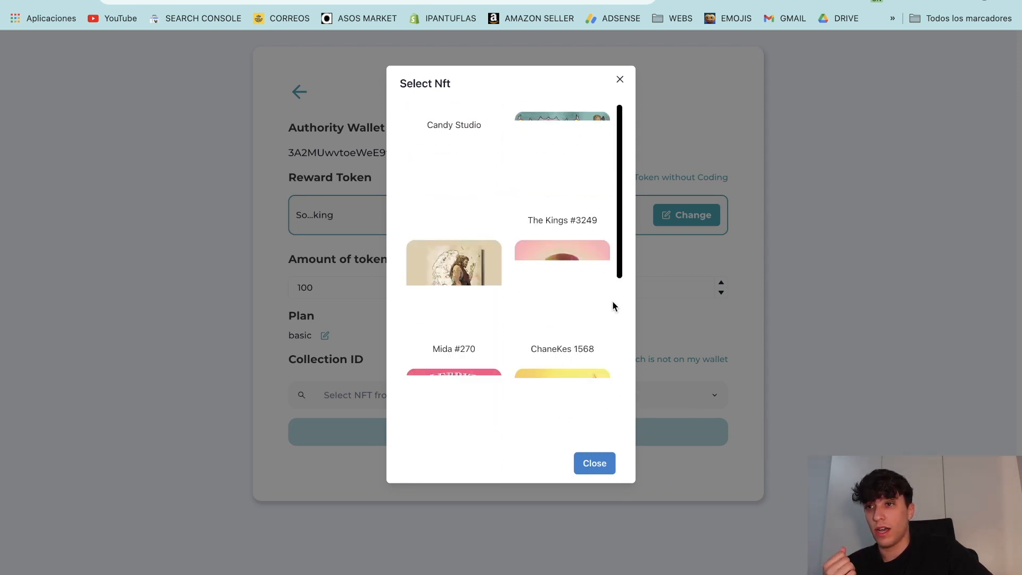
pyautogui.click(550, 175)
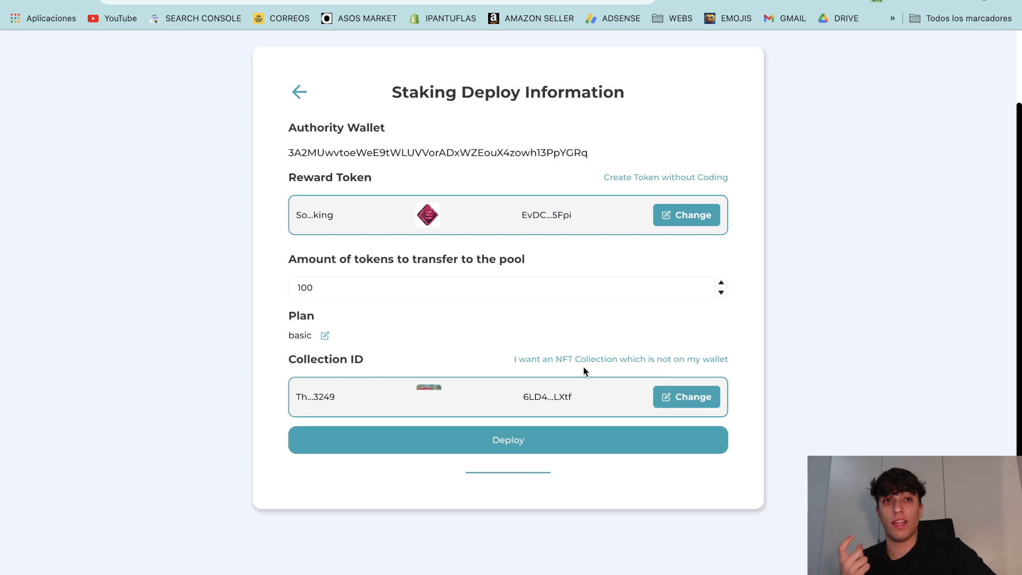
pyautogui.click(535, 366)
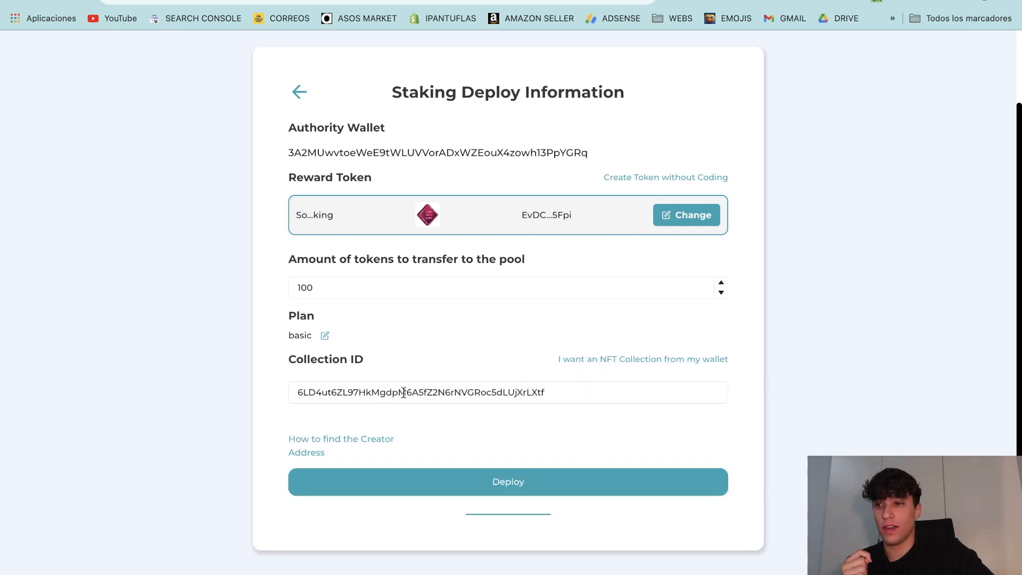
pyautogui.moveTo(545, 392); pyautogui.dragTo(270, 392)
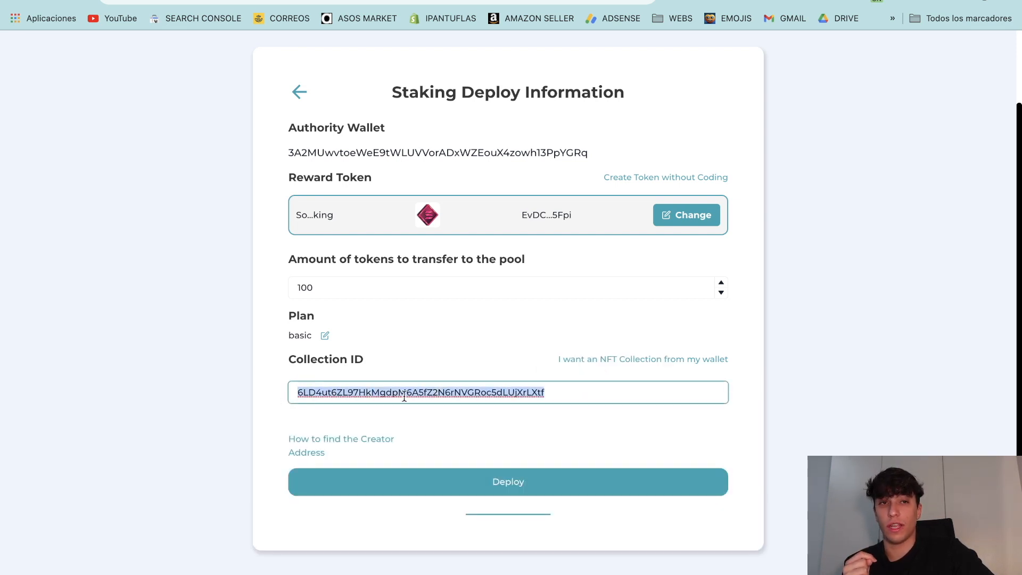
pyautogui.click(591, 360)
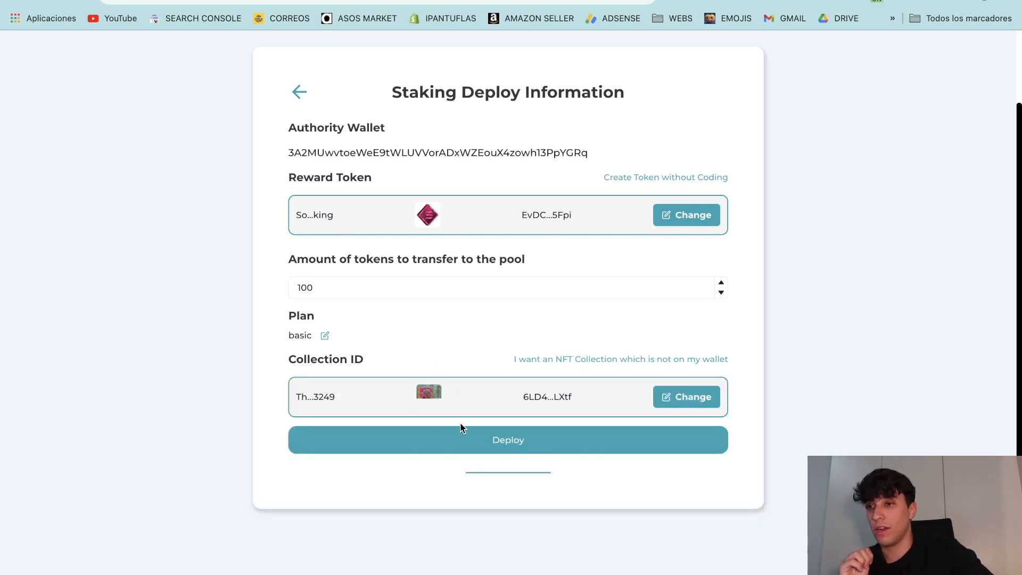
# Step: Deploy the pool, review Payment Details, finish, and confirm the wallet transaction
pyautogui.click(432, 447)
pyautogui.moveTo(283, 231); pyautogui.dragTo(212, 228)
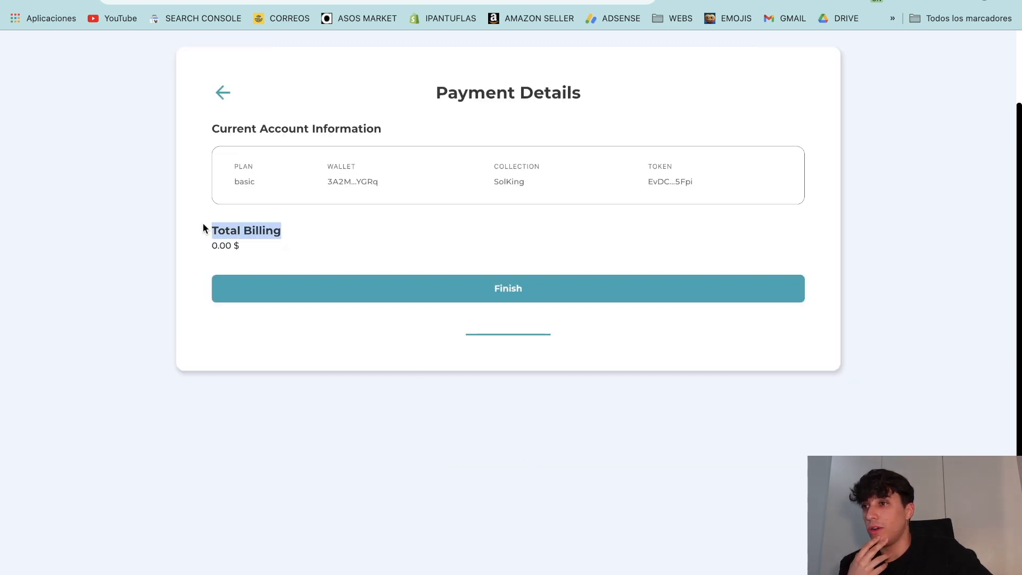
pyautogui.click(265, 255)
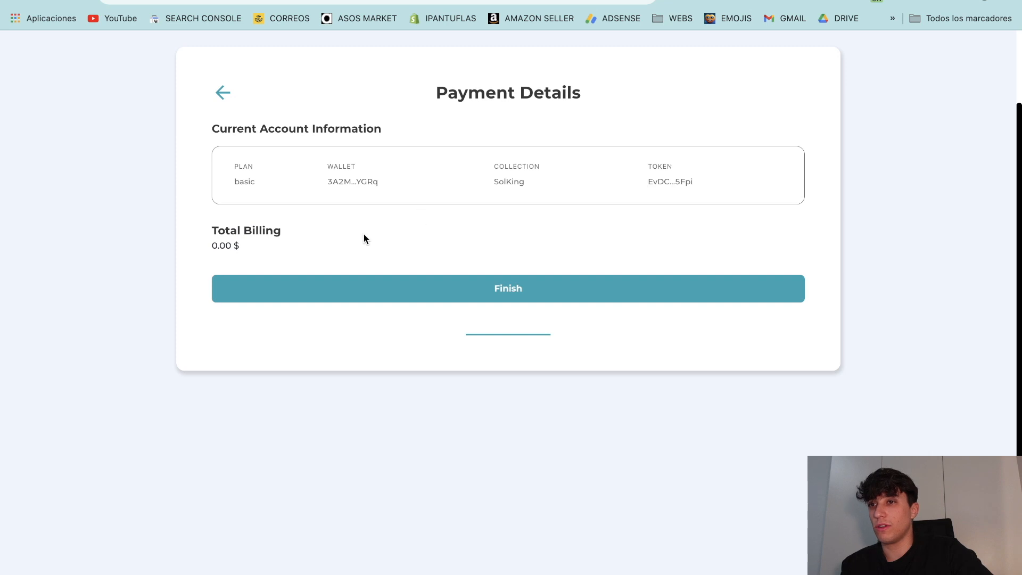
pyautogui.moveTo(243, 170); pyautogui.dragTo(592, 215)
pyautogui.moveTo(692, 180); pyautogui.dragTo(271, 114)
pyautogui.click(415, 227)
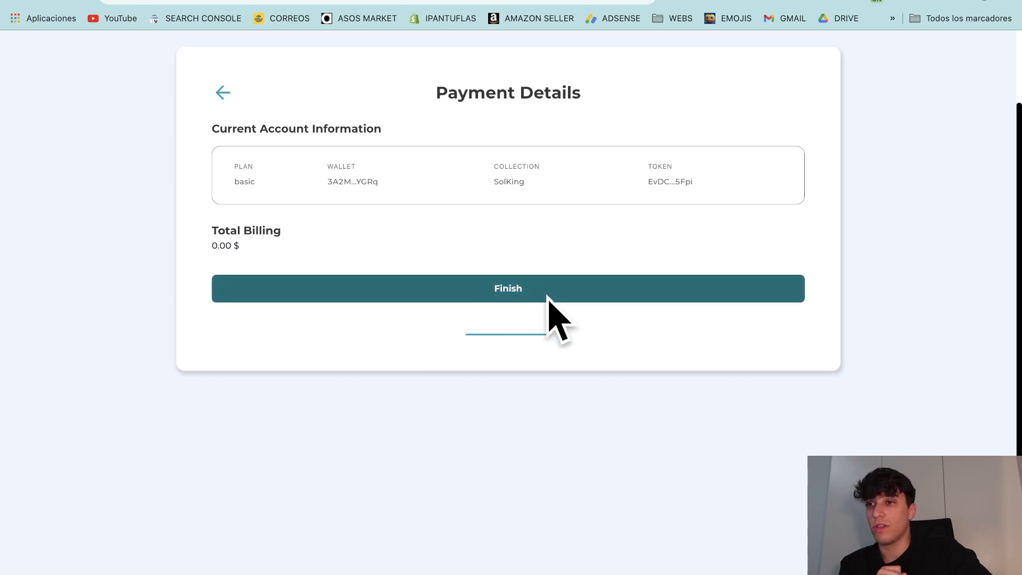
pyautogui.click(503, 290)
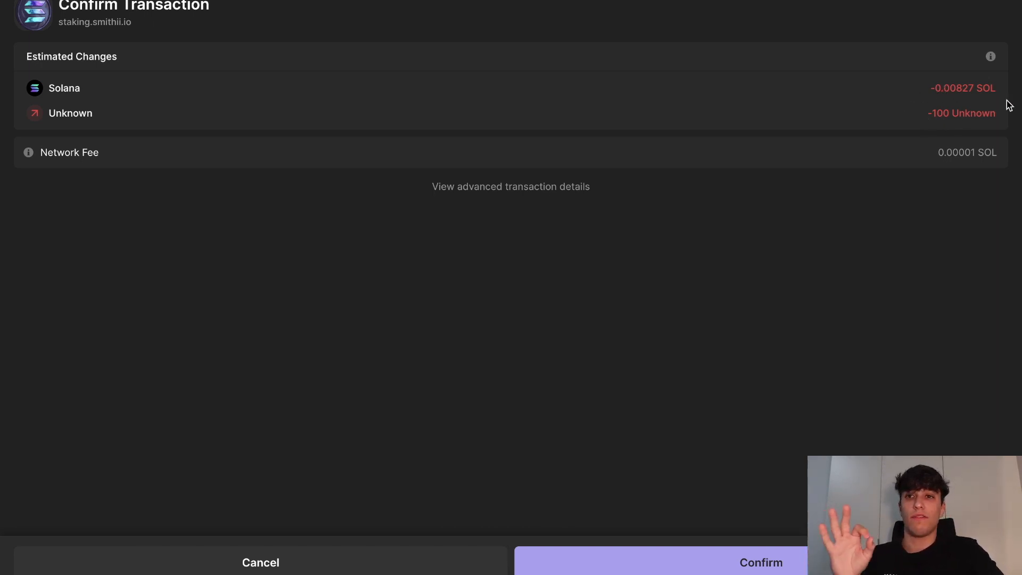
pyautogui.click(756, 564)
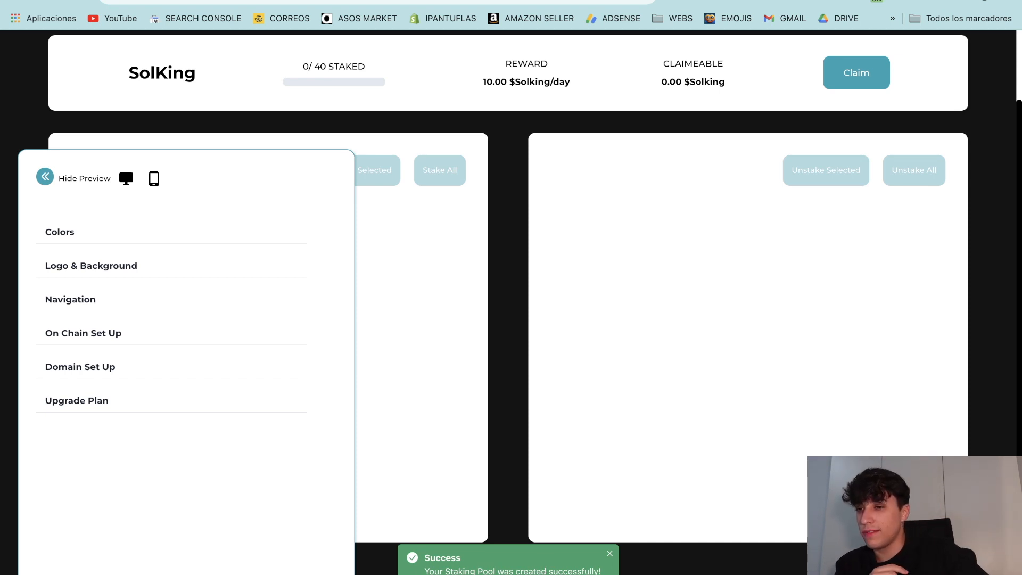
# Step: Open the Colors settings for the deployed SolKing staking page
pyautogui.moveTo(475, 571); pyautogui.dragTo(637, 570)
pyautogui.click(461, 459)
pyautogui.scroll(3, 461, 459)
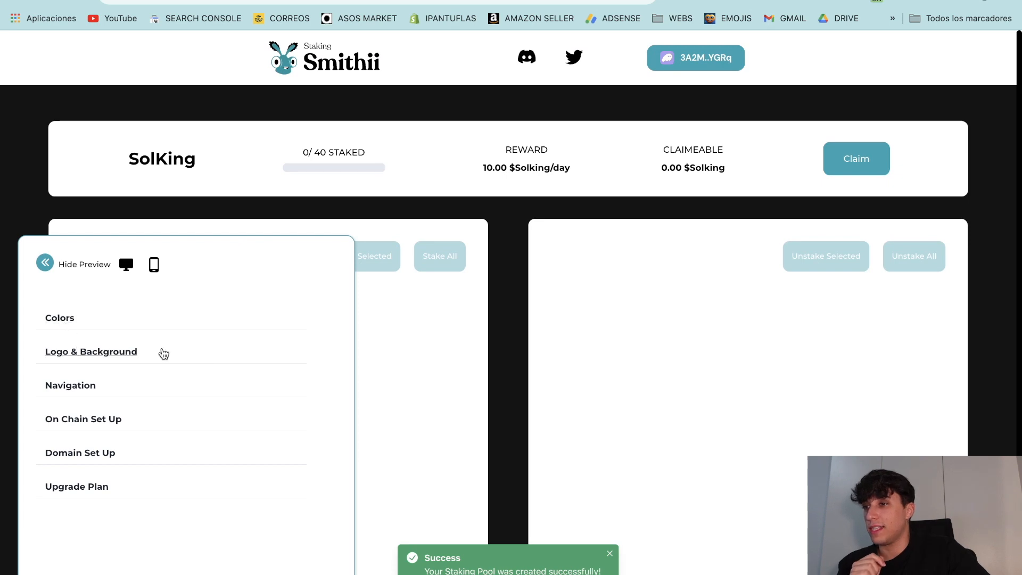
pyautogui.click(70, 321)
pyautogui.scroll(-3, 461, 406)
pyautogui.scroll(3, 500, 421)
pyautogui.scroll(-3, 281, 371)
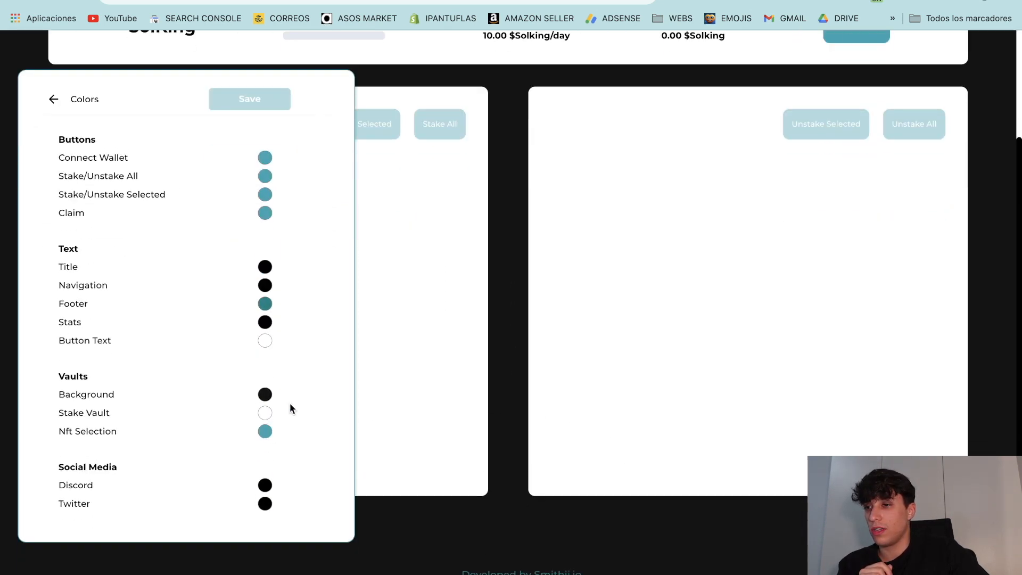
pyautogui.scroll(3, 867, 224)
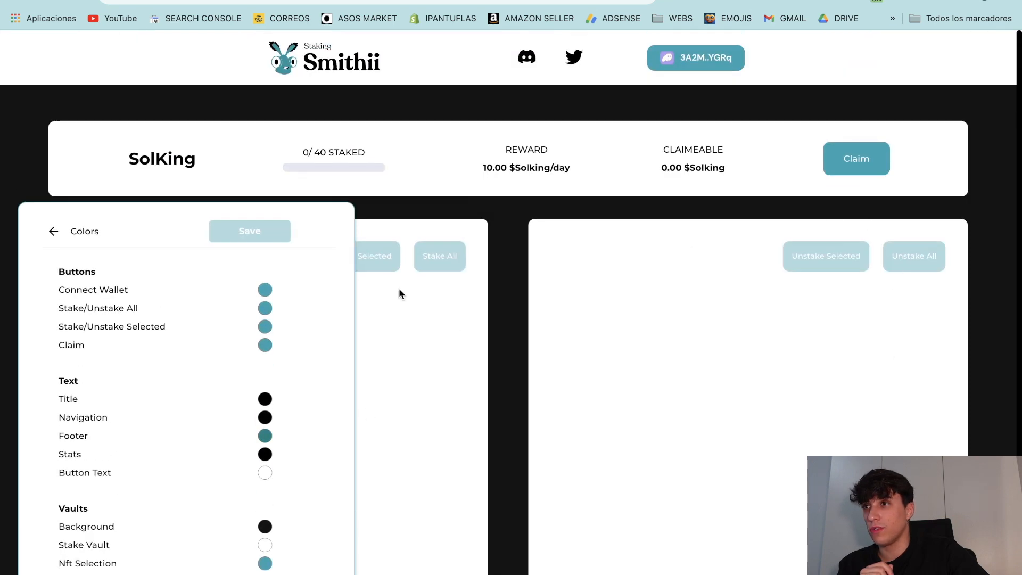
pyautogui.scroll(-3, 204, 351)
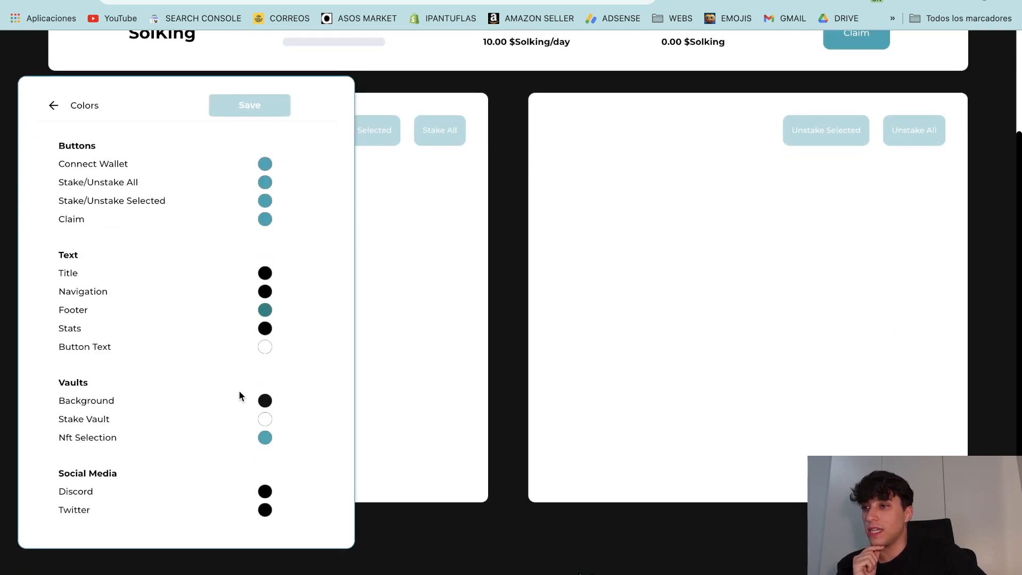
pyautogui.scroll(3, 239, 395)
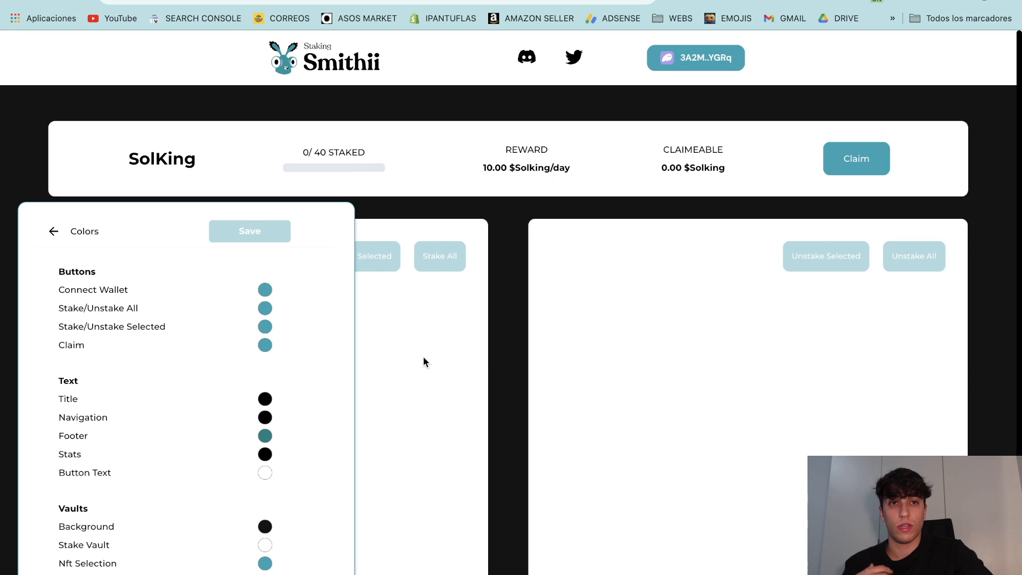
pyautogui.click(208, 1)
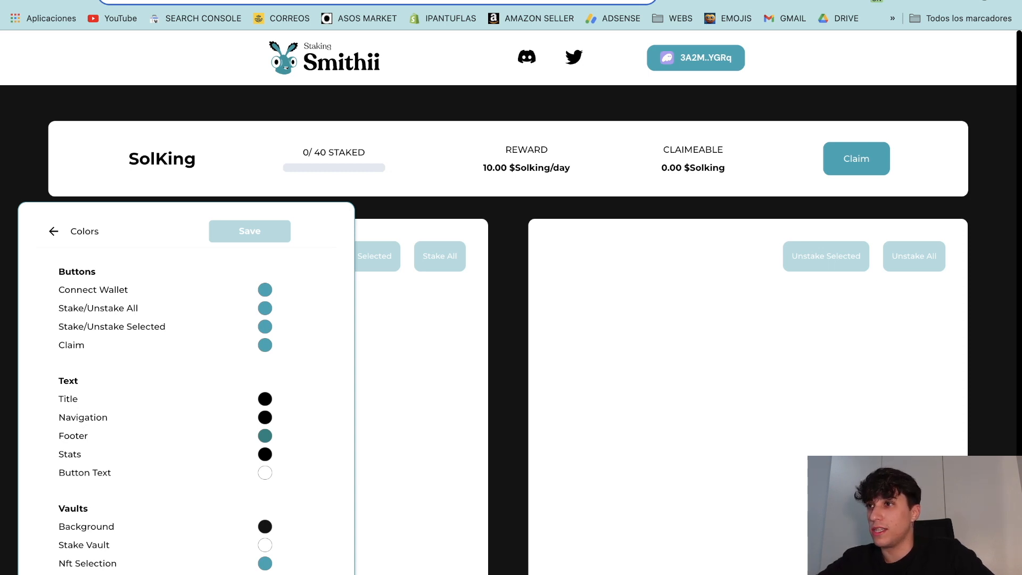
pyautogui.click(1007, 1)
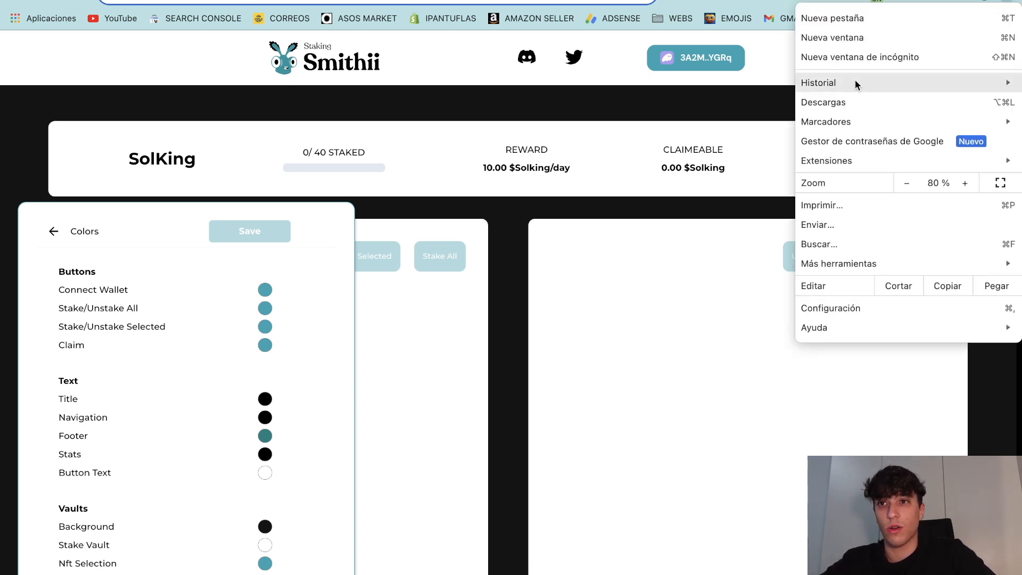
pyautogui.press('shift+super+n')
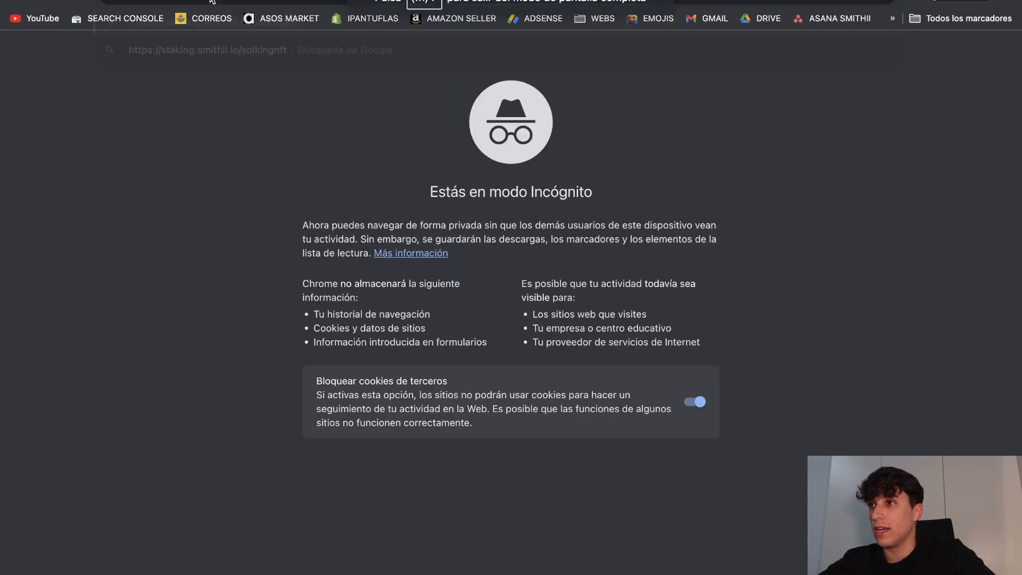
pyautogui.write('https://staking.smithii.io/solkingnft')
pyautogui.press('Return')
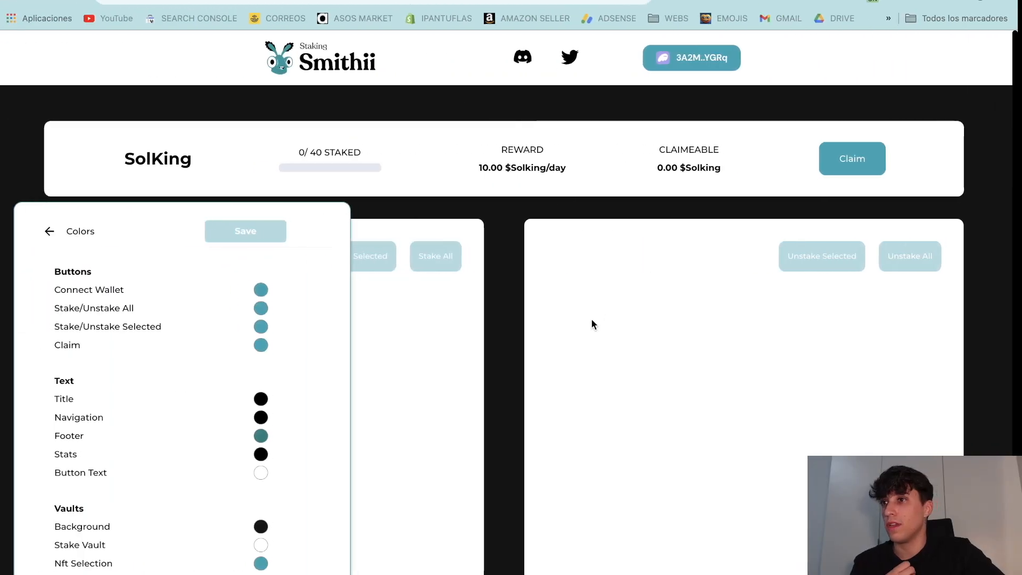
# Step: Change the page background colour from black to white
pyautogui.scroll(-5, 588, 359)
pyautogui.scroll(3, 596, 352)
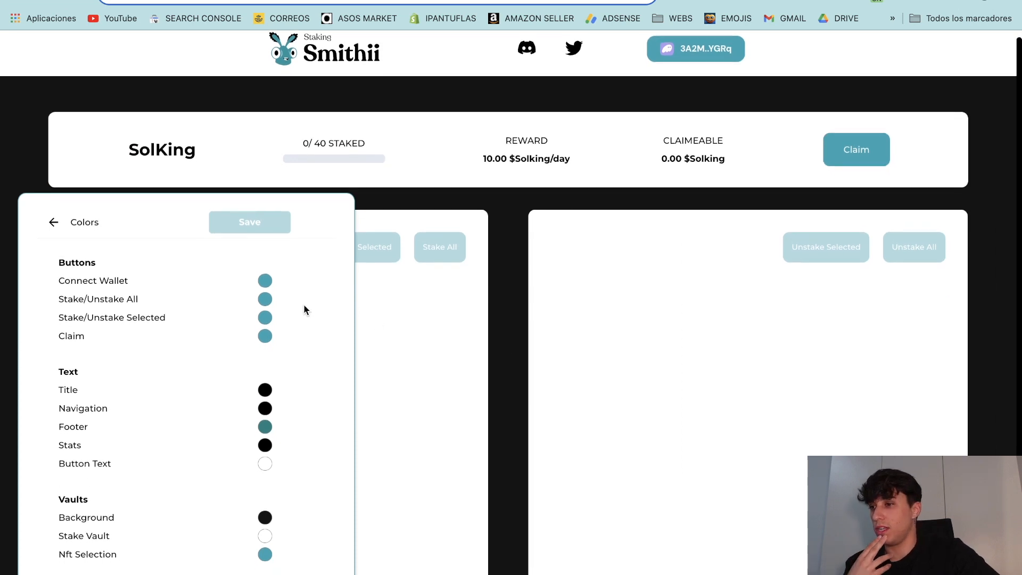
pyautogui.scroll(-2, 304, 303)
pyautogui.click(265, 456)
pyautogui.moveTo(308, 365); pyautogui.dragTo(240, 269)
pyautogui.click(613, 396)
# Step: Leave Colors and return to the main list of page settings
pyautogui.scroll(2, 575, 344)
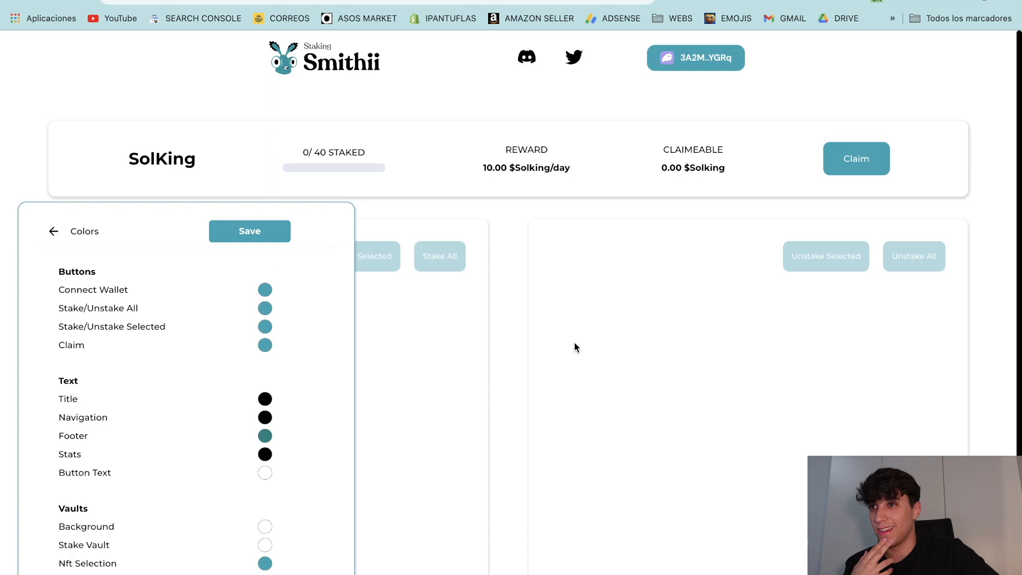
pyautogui.scroll(-2, 251, 337)
pyautogui.scroll(2, 251, 338)
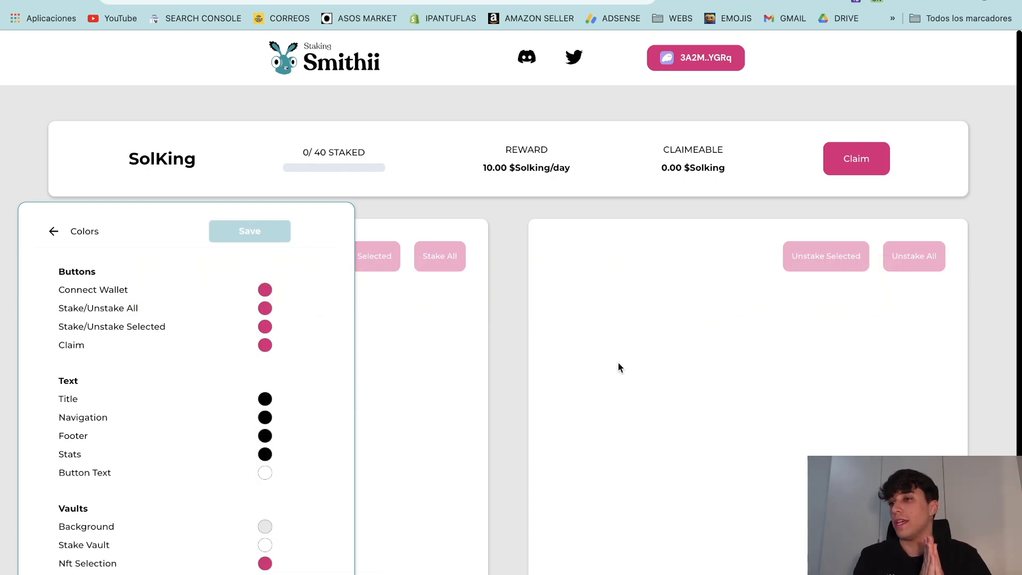
pyautogui.scroll(-3, 666, 287)
pyautogui.scroll(3, 665, 286)
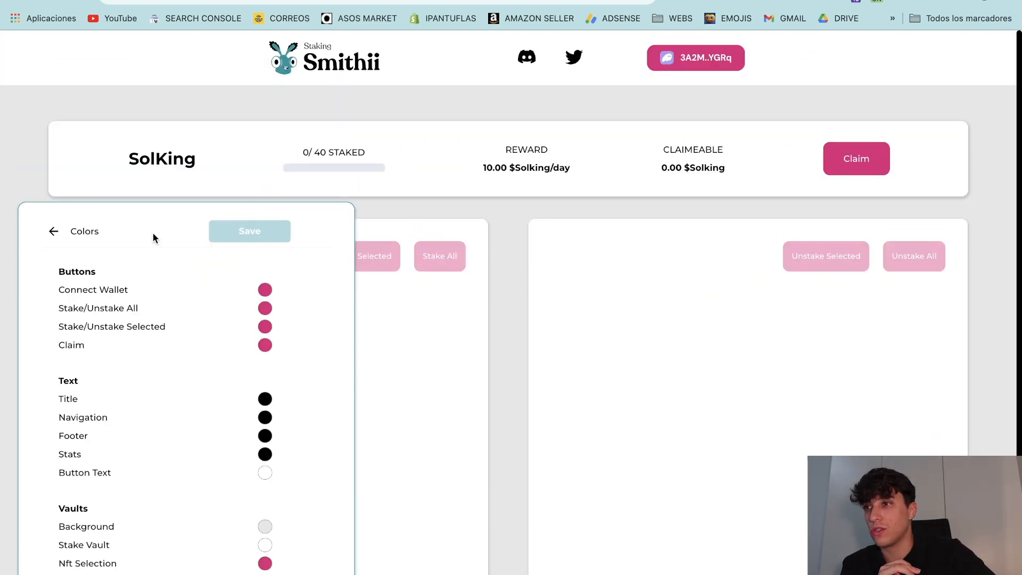
pyautogui.click(53, 232)
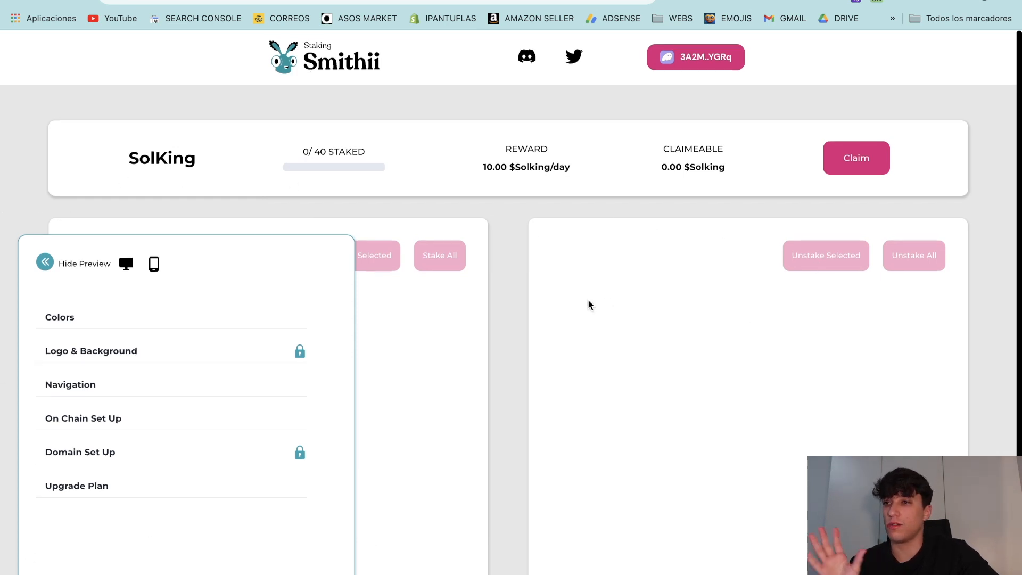
pyautogui.scroll(-3, 589, 299)
pyautogui.scroll(3, 601, 323)
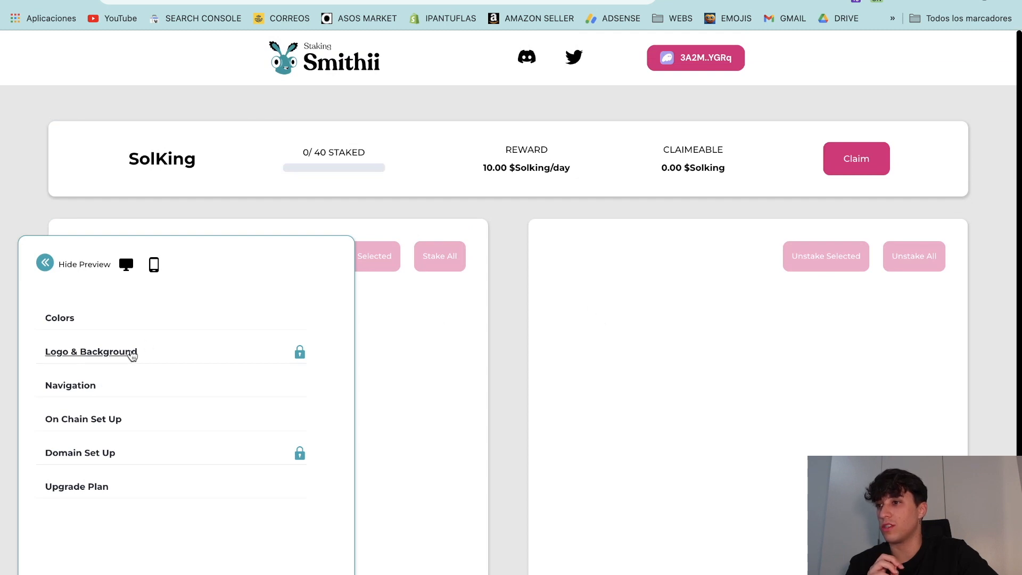
pyautogui.click(55, 388)
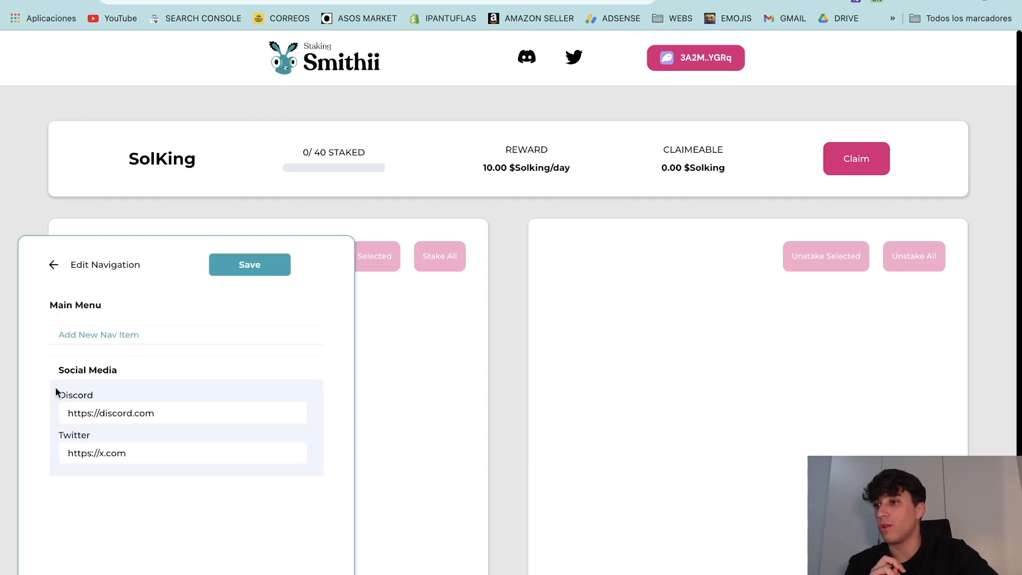
pyautogui.click(128, 334)
pyautogui.click(83, 365)
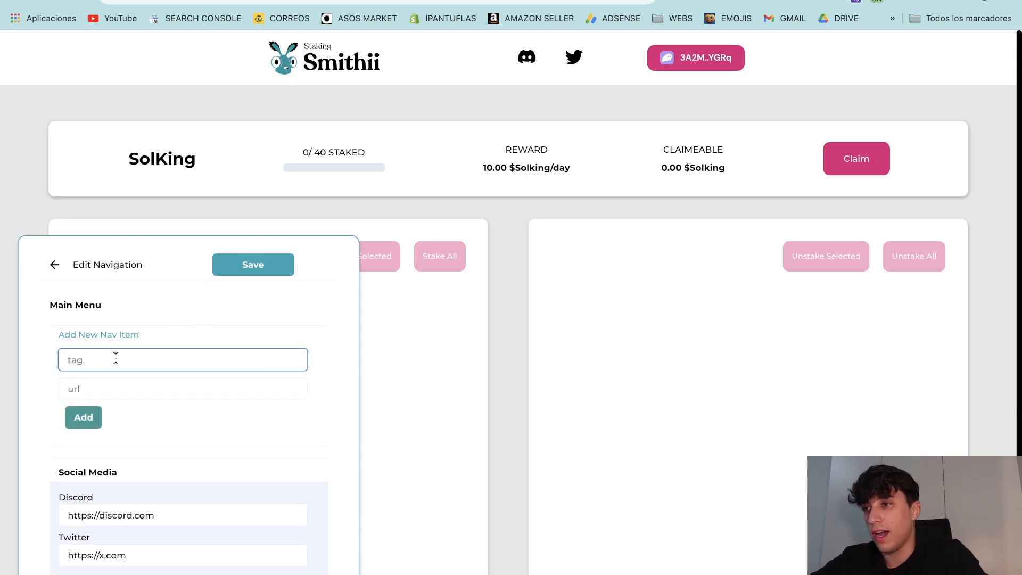
pyautogui.write('a')
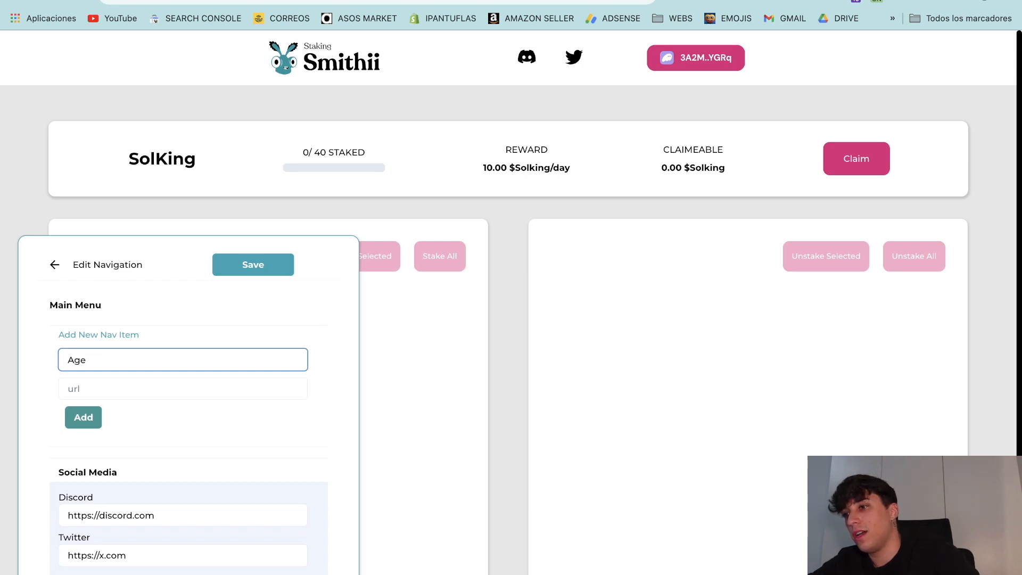
pyautogui.click(113, 379)
pyautogui.write('ht')
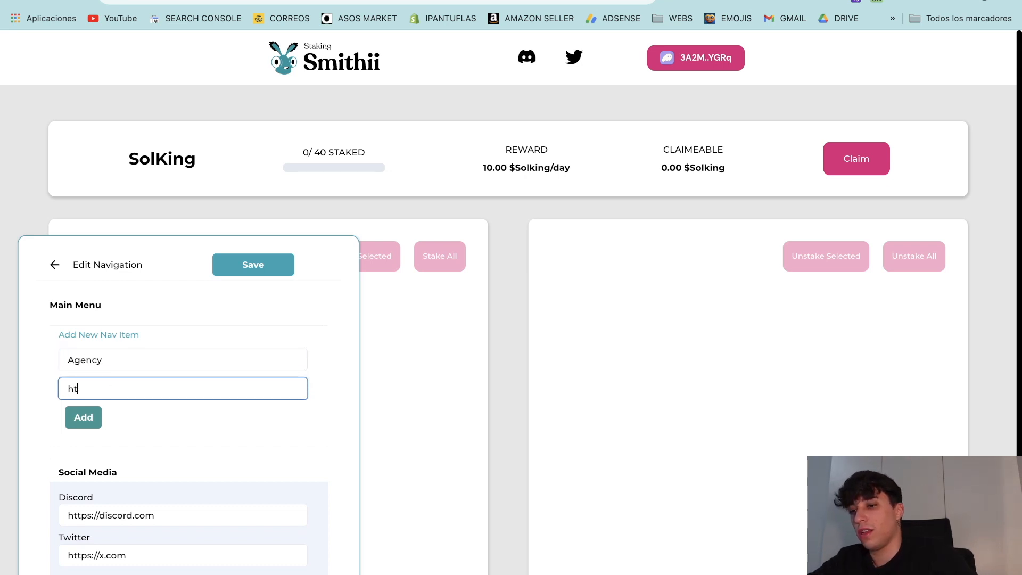
pyautogui.write('tps://solking.tech')
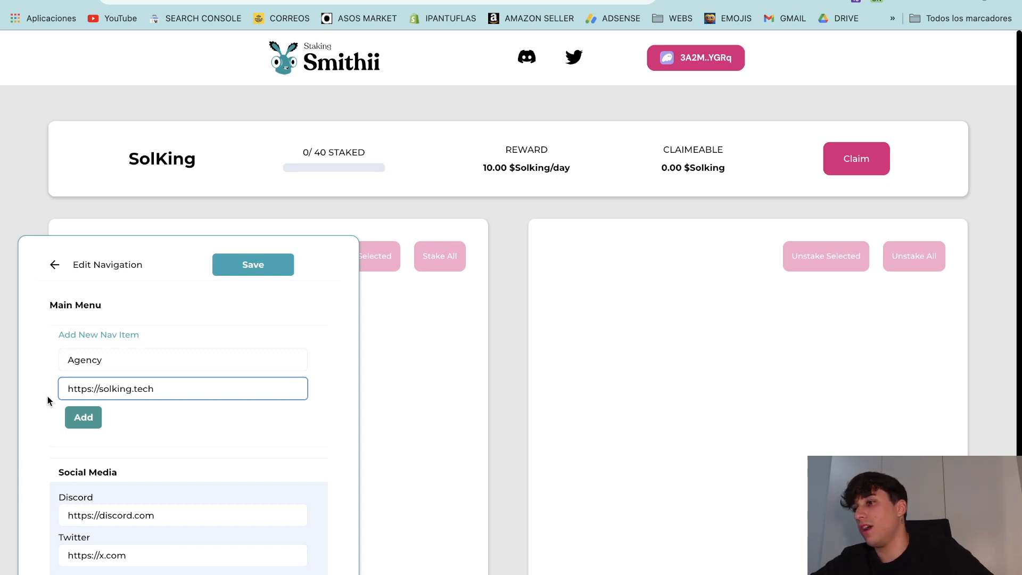
pyautogui.click(82, 417)
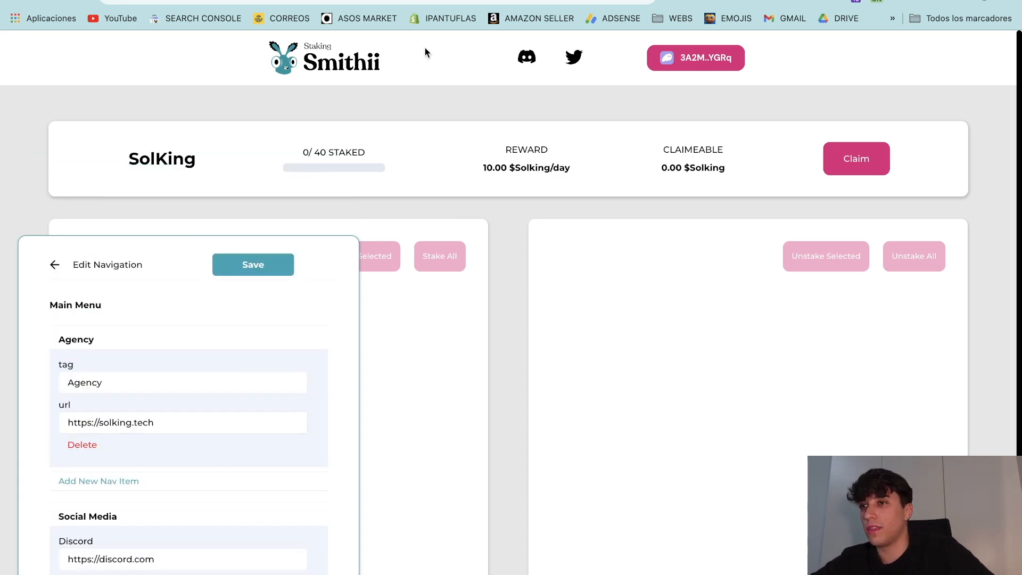
pyautogui.click(97, 487)
pyautogui.scroll(-2, 154, 362)
pyautogui.tripleClick(143, 353)
pyautogui.press('BackSpace')
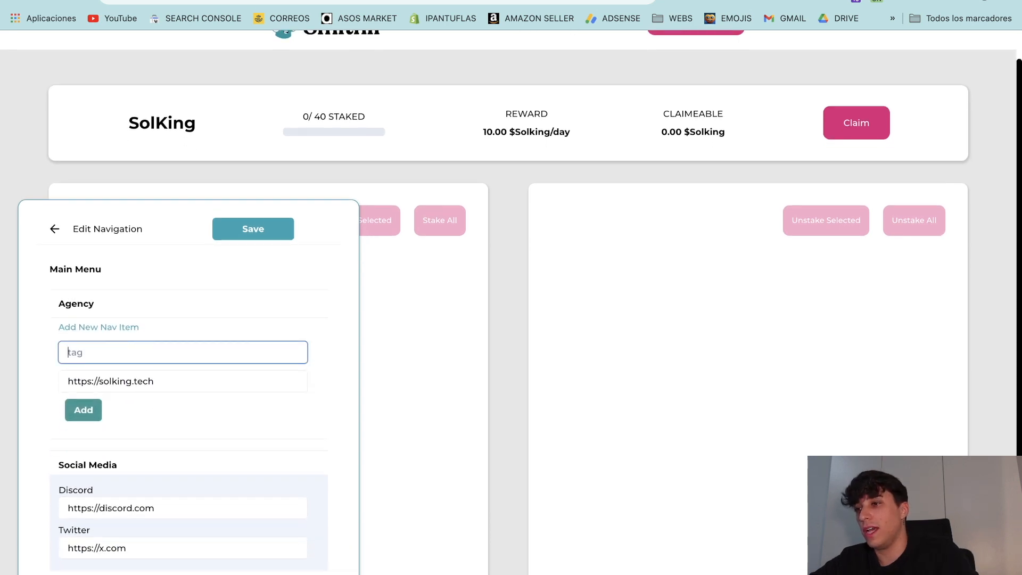
pyautogui.write('Yu')
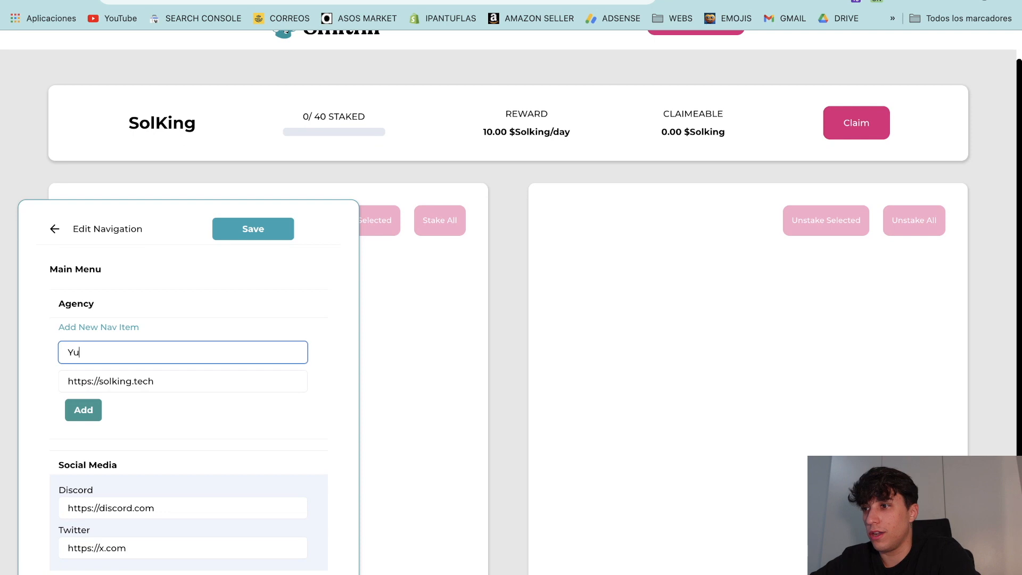
pyautogui.write('utube')
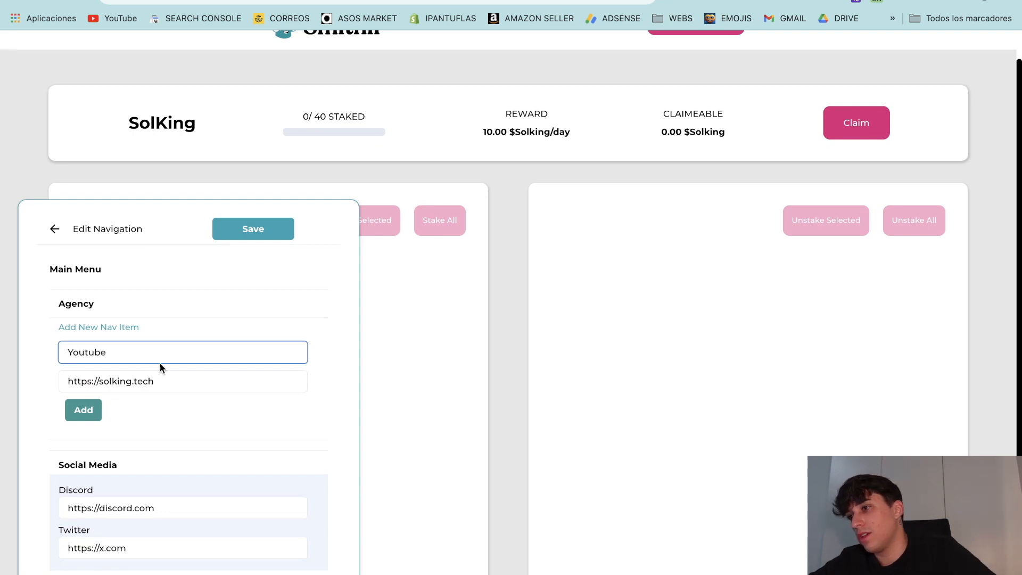
pyautogui.moveTo(100, 383); pyautogui.dragTo(164, 387)
pyautogui.rightClick(165, 387)
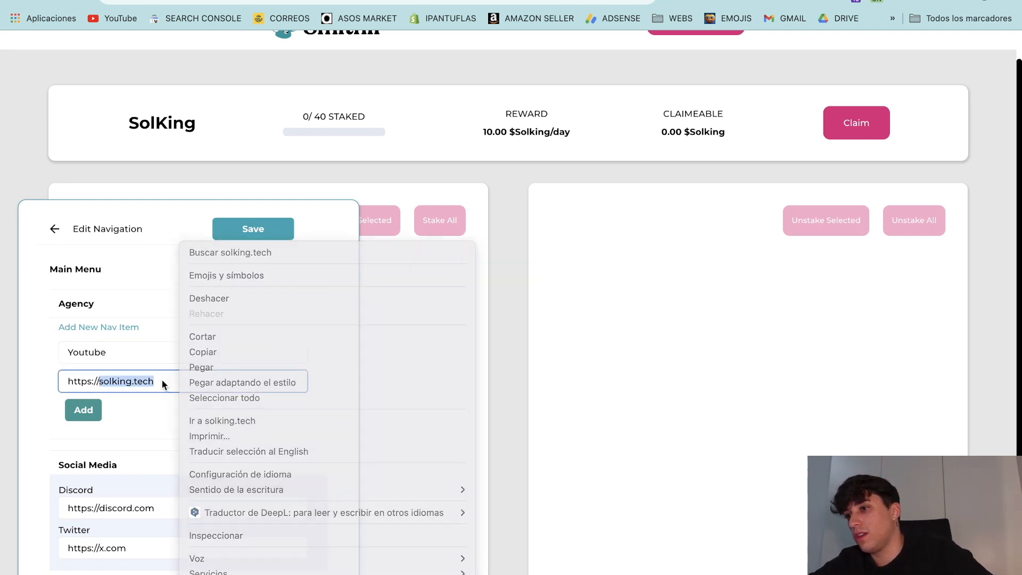
pyautogui.press('Escape')
pyautogui.write('youtube')
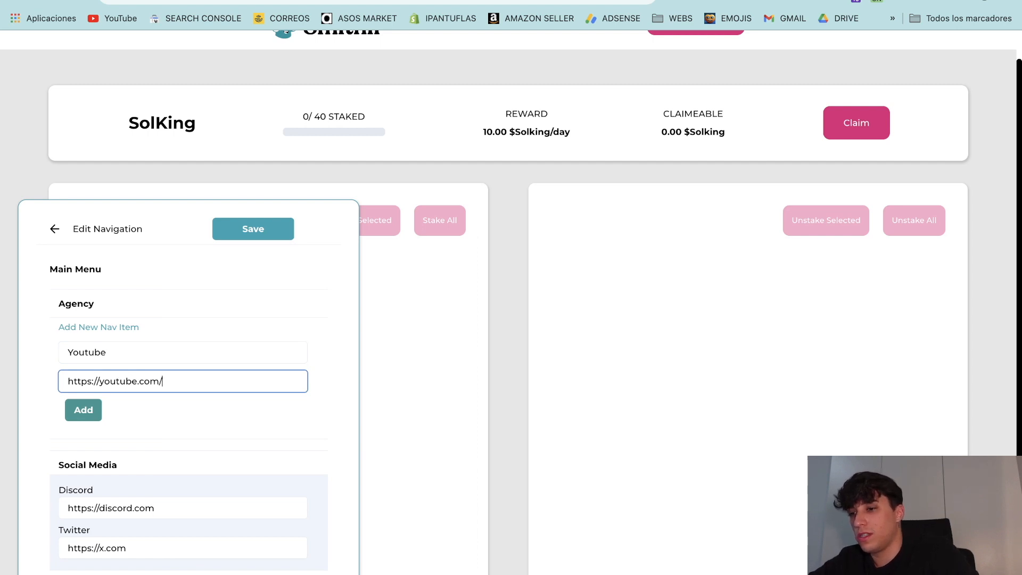
pyautogui.write('.com/@SolkingNFT')
pyautogui.click(81, 410)
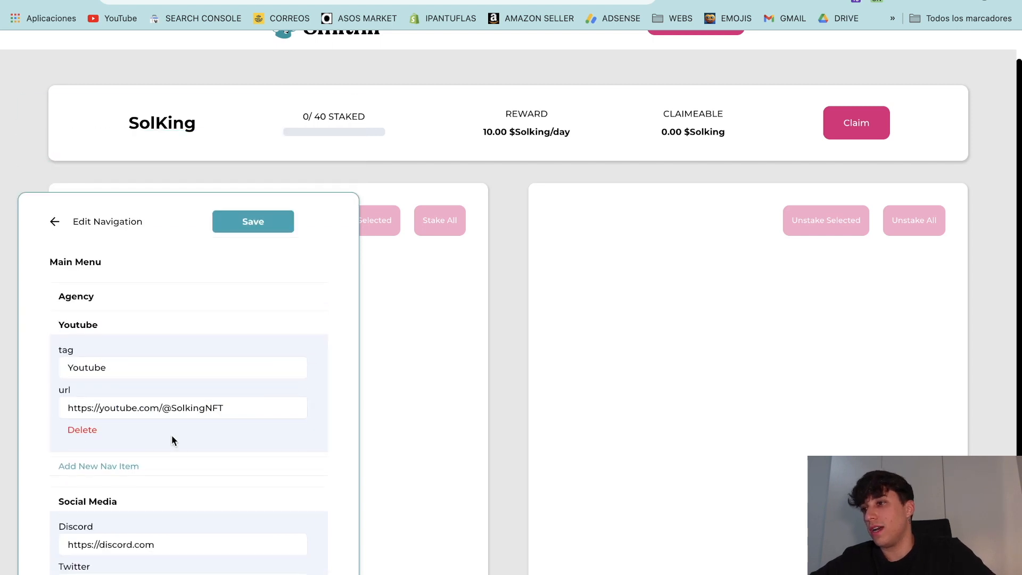
# Step: Append /solkin to the Discord link and /Solking to the Twitter link, then save and approve in the wallet
pyautogui.scroll(-1, 208, 348)
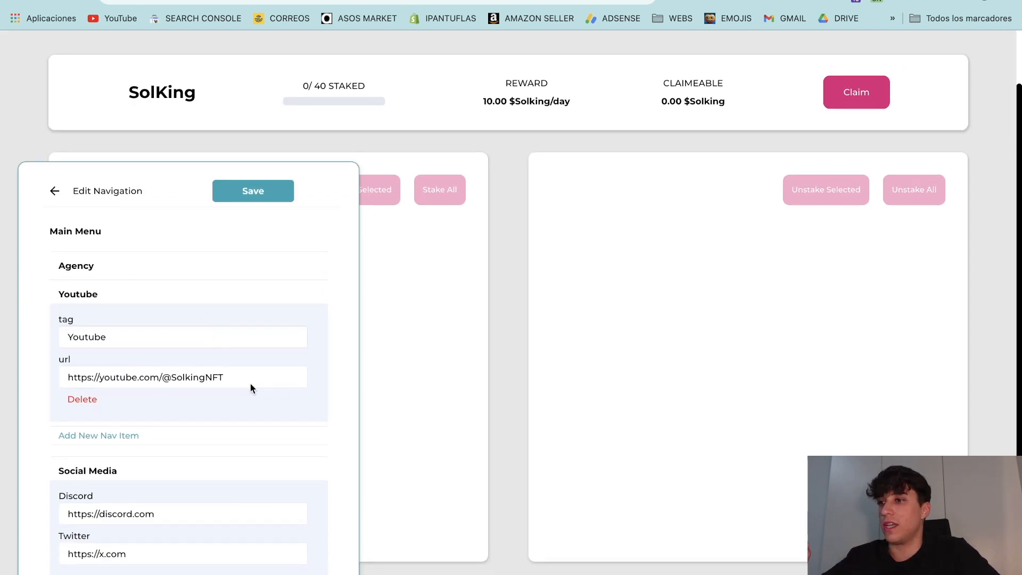
pyautogui.scroll(3, 159, 422)
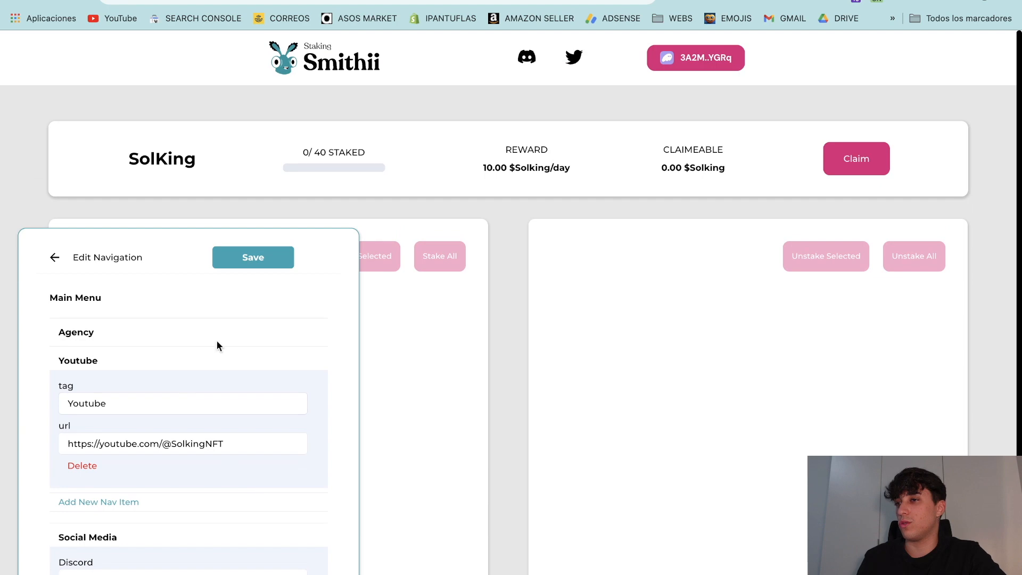
pyautogui.scroll(-3, 217, 344)
pyautogui.click(105, 439)
pyautogui.scroll(3, 550, 78)
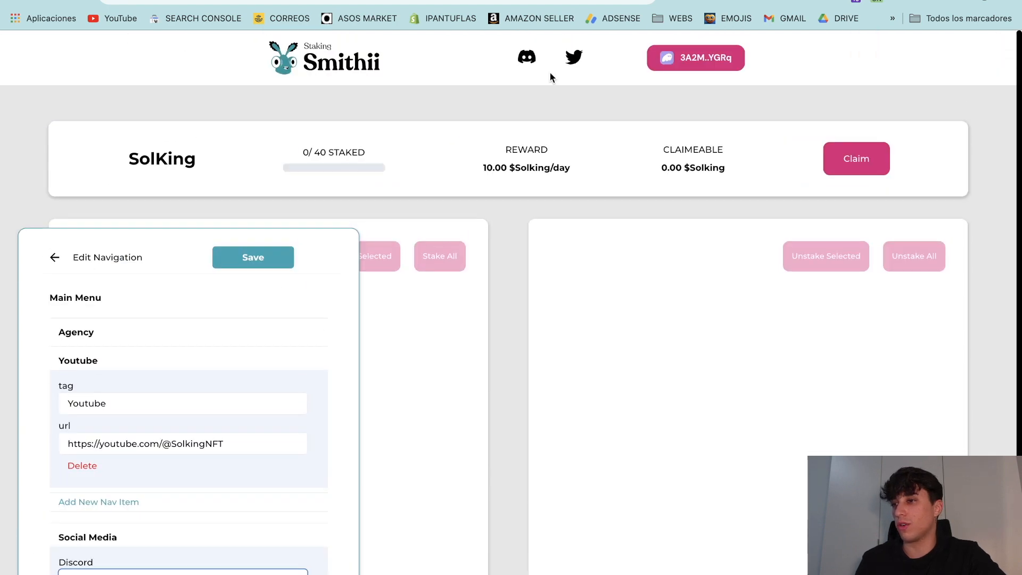
pyautogui.scroll(-3, 479, 255)
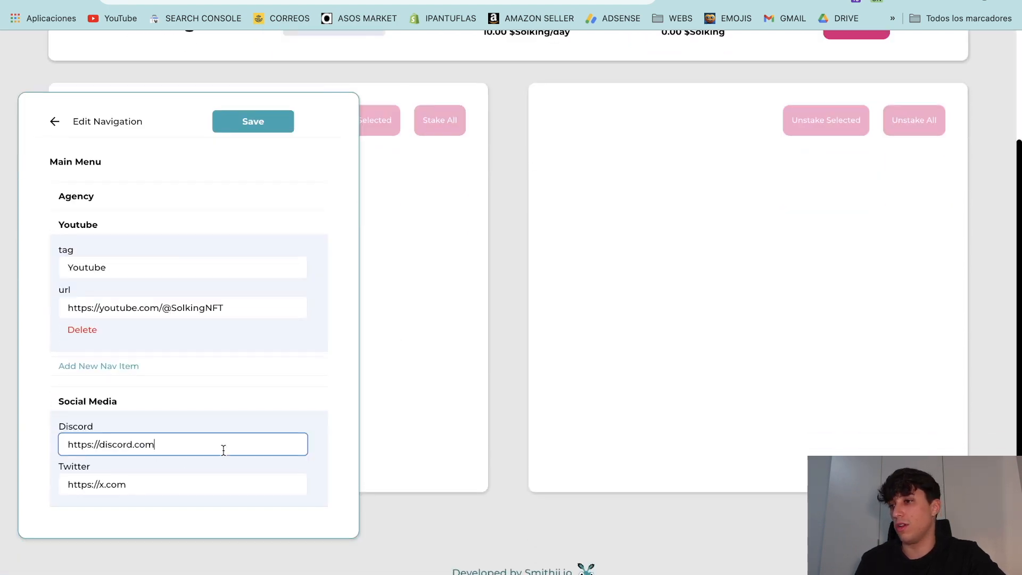
pyautogui.write('/solking')
pyautogui.click(199, 485)
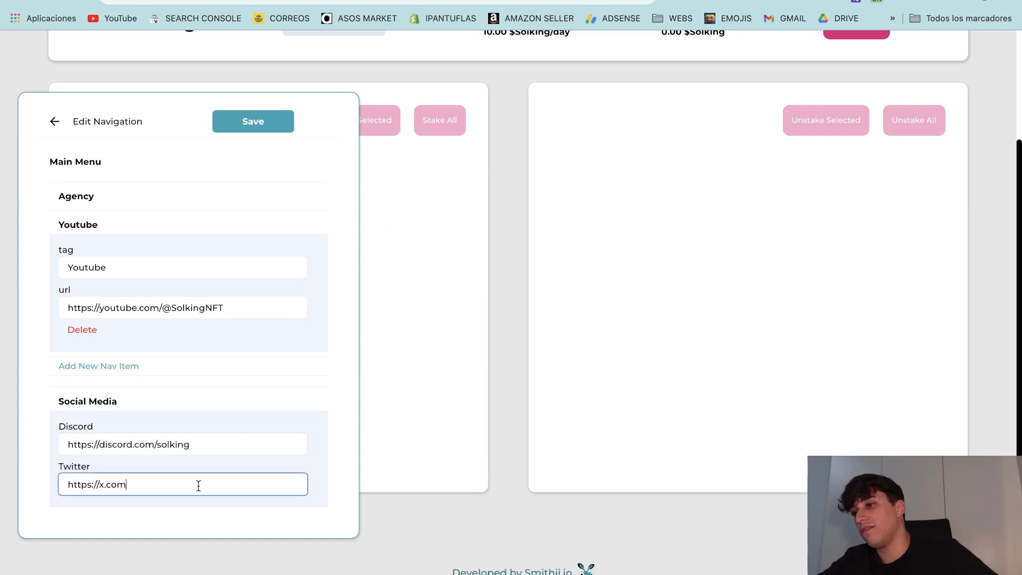
pyautogui.write('/SolkingTech')
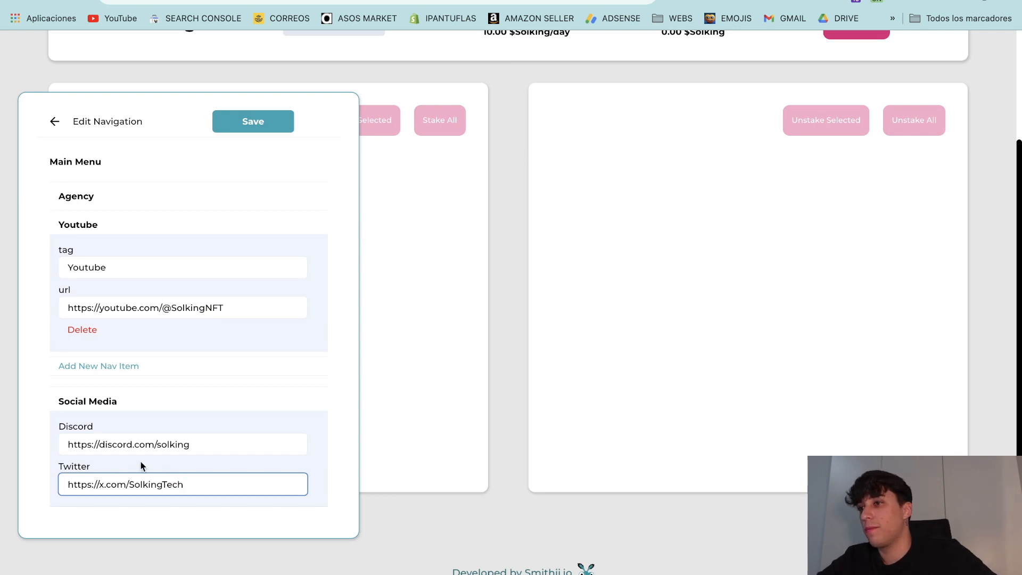
pyautogui.scroll(3, 482, 352)
pyautogui.click(229, 267)
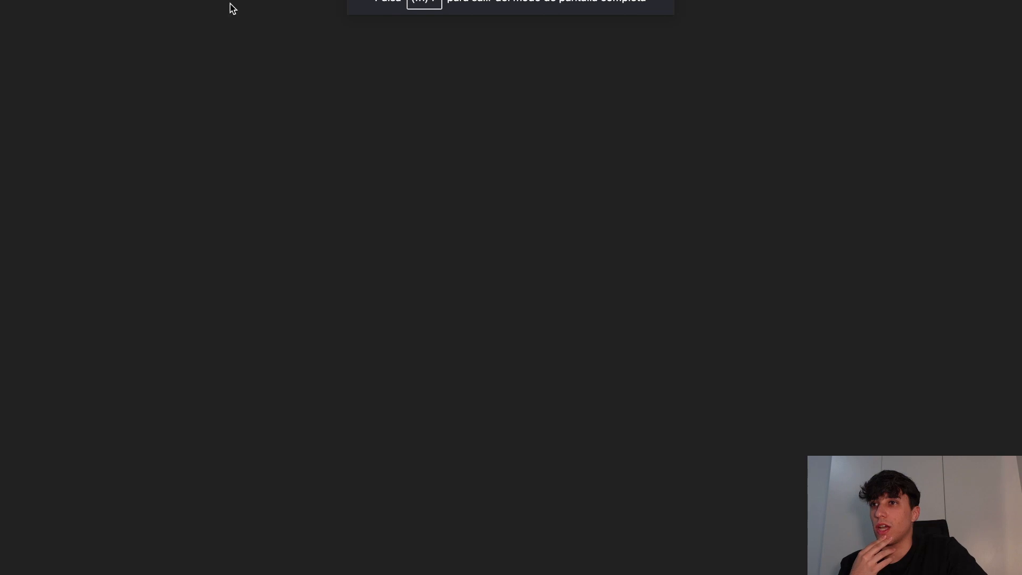
pyautogui.click(749, 565)
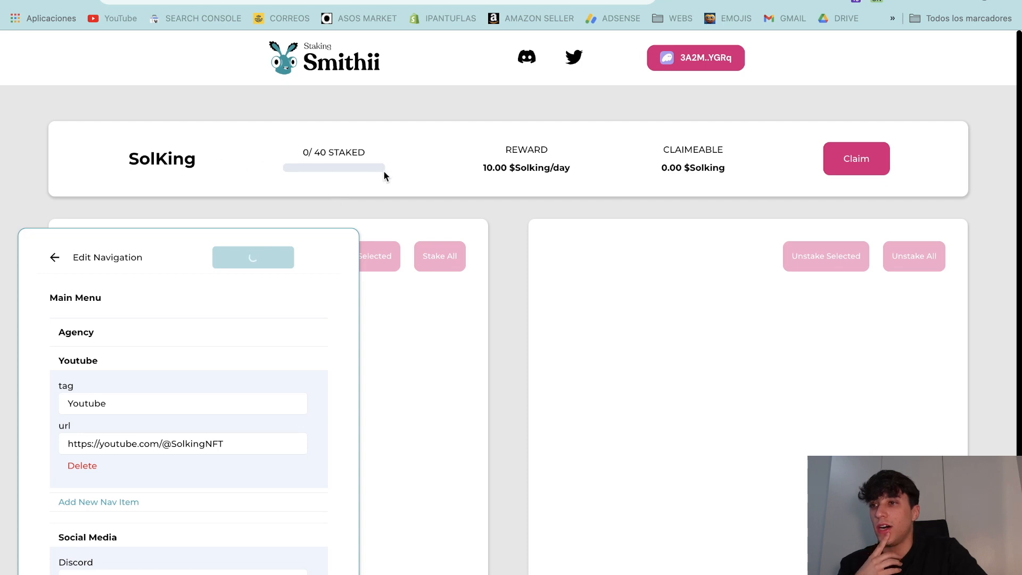
# Step: Highlight the reward and claimable token names on the page, then return the editor to its main settings
pyautogui.moveTo(483, 168); pyautogui.dragTo(549, 168)
pyautogui.doubleClick(522, 168)
pyautogui.click(516, 167)
pyautogui.doubleClick(519, 171)
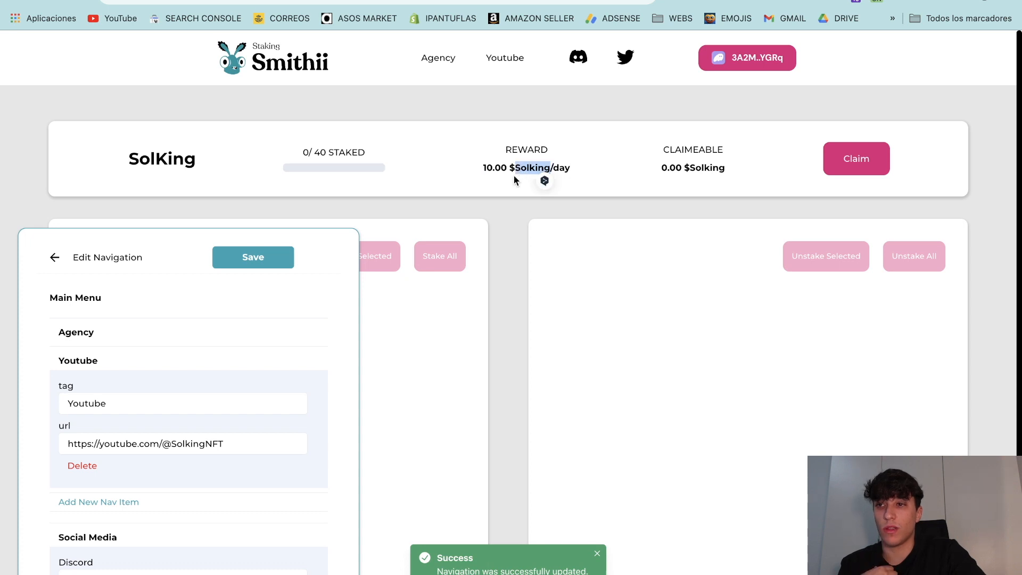
pyautogui.doubleClick(710, 164)
pyautogui.click(133, 158)
pyautogui.moveTo(132, 159); pyautogui.dragTo(234, 161)
pyautogui.click(234, 161)
pyautogui.scroll(-3, 575, 187)
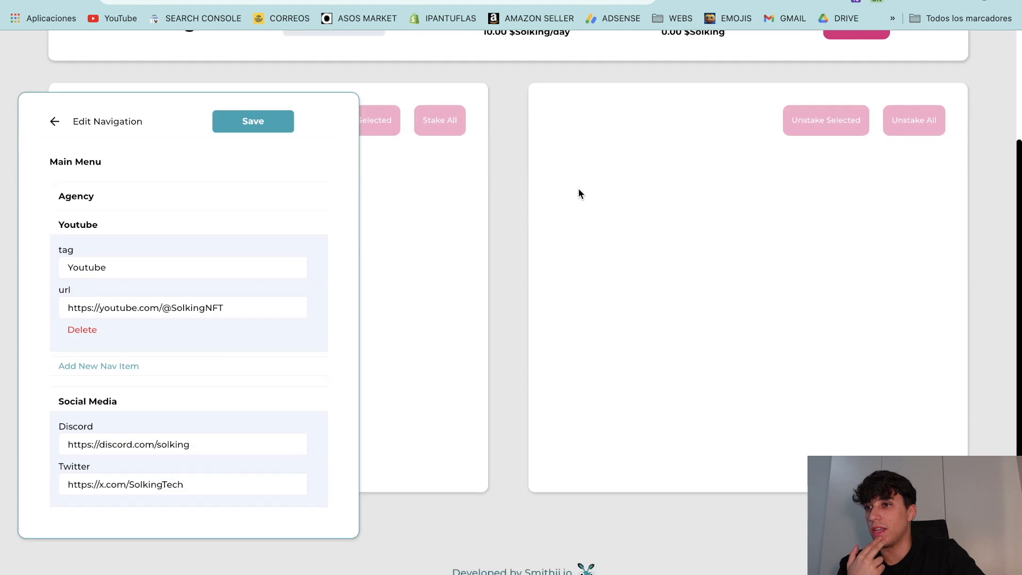
pyautogui.scroll(3, 454, 346)
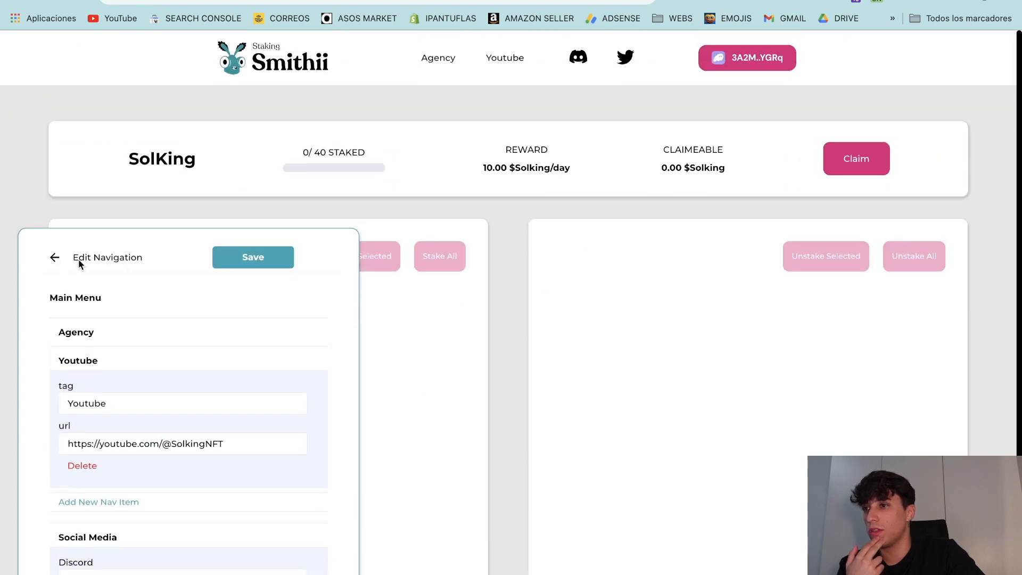
pyautogui.click(51, 259)
# Step: Preview the page and test the Agency and Twitter links, closing each opened tab
pyautogui.click(44, 263)
pyautogui.scroll(-3, 222, 390)
pyautogui.scroll(3, 222, 393)
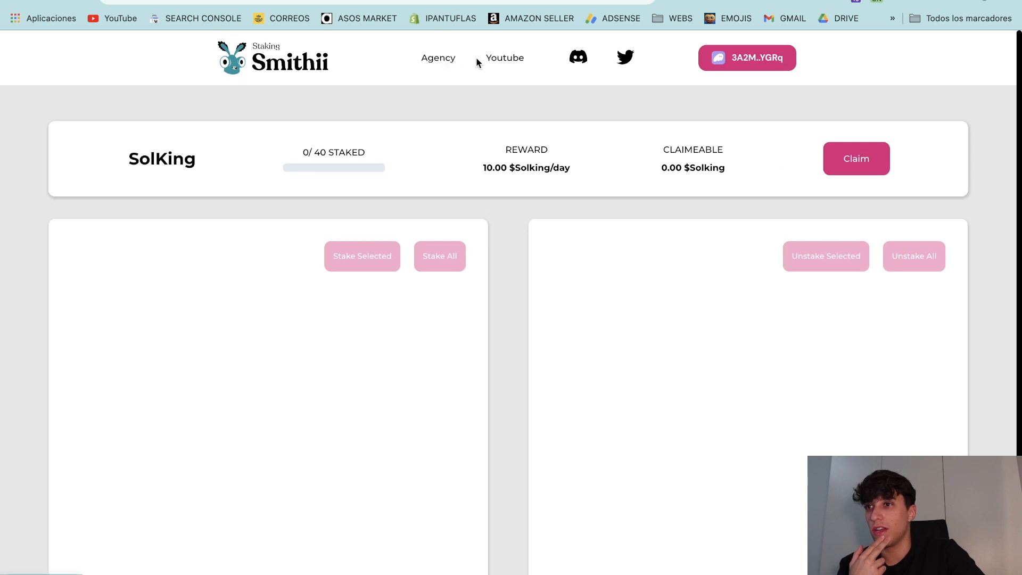
pyautogui.click(439, 63)
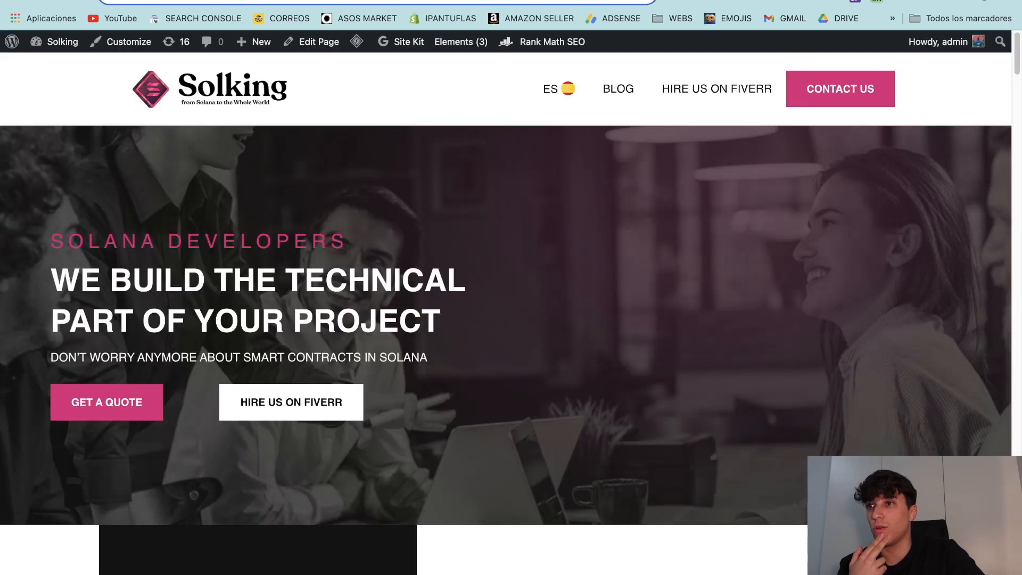
pyautogui.press('super+w')
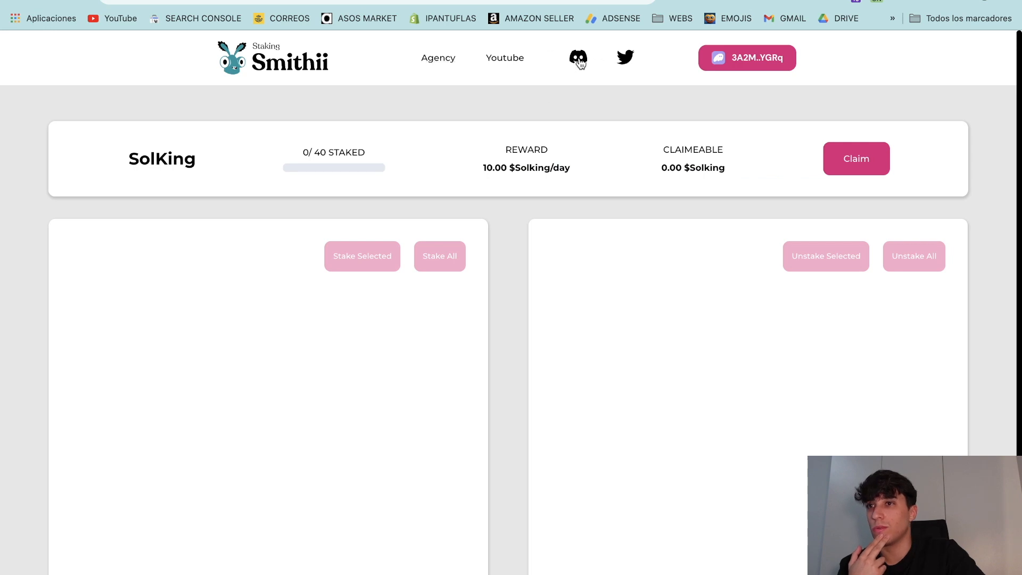
pyautogui.click(626, 60)
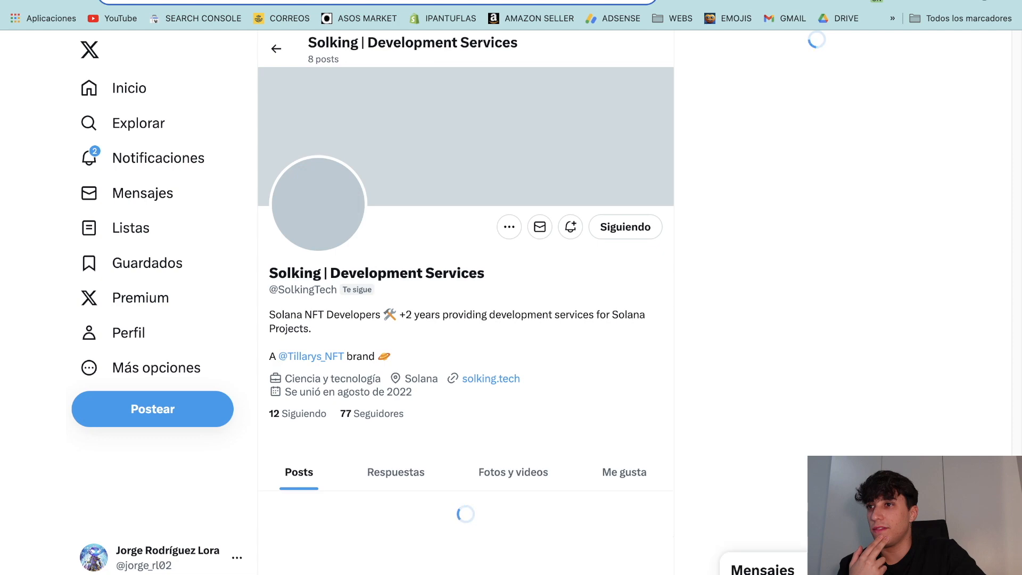
pyautogui.press('super+w')
# Step: Reopen the pool's customization settings panel
pyautogui.scroll(-3, 447, 206)
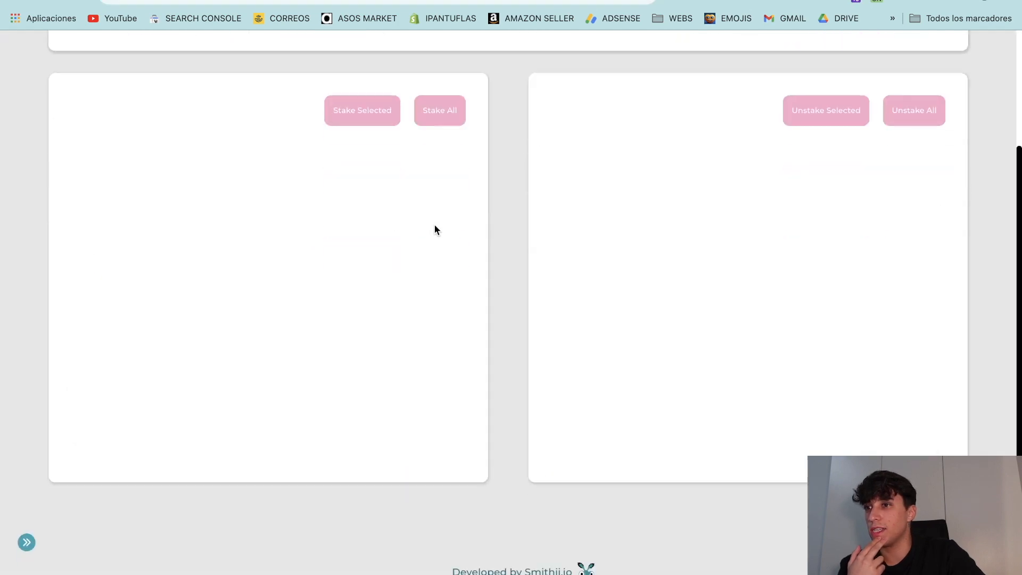
pyautogui.click(26, 542)
pyautogui.scroll(3, 189, 392)
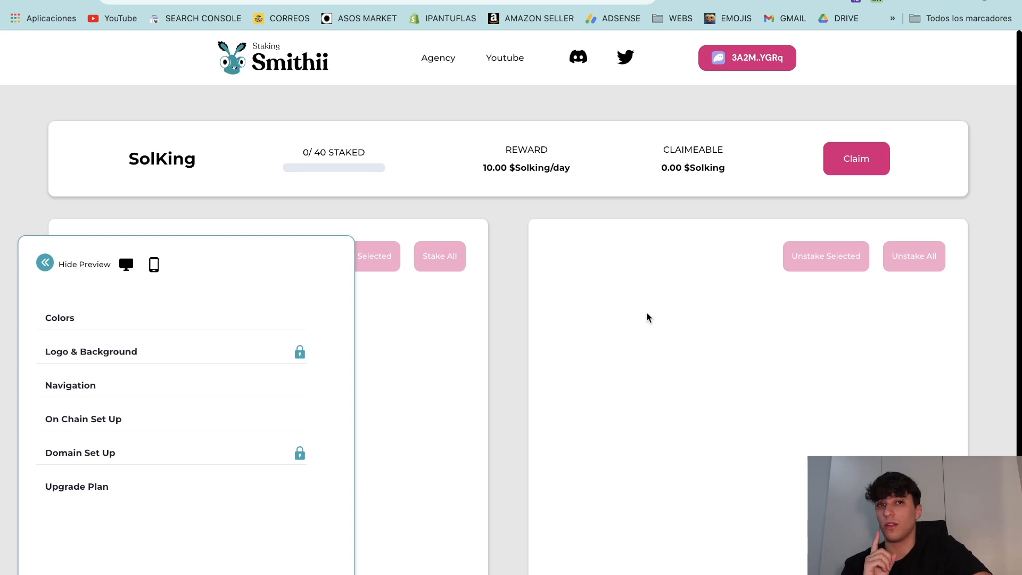
# Step: Open On Chain Set Up and view the reward token list without changing it
pyautogui.click(67, 421)
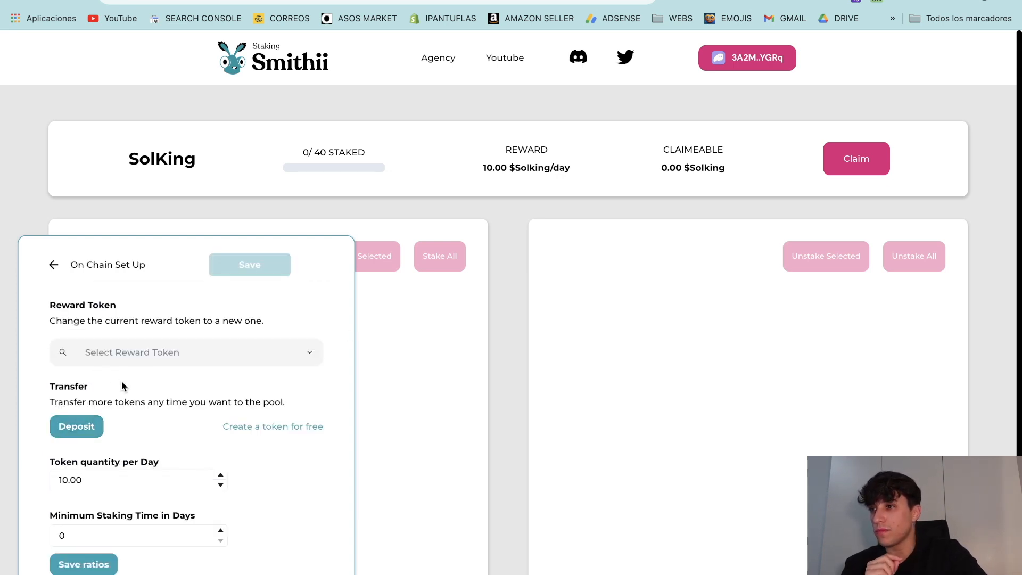
pyautogui.scroll(-3, 119, 382)
pyautogui.click(133, 219)
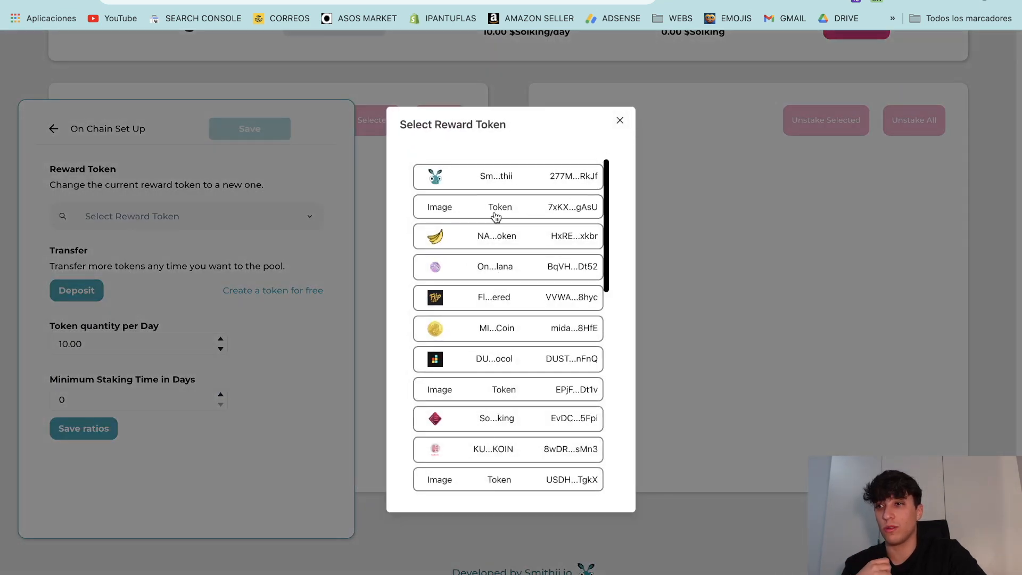
pyautogui.click(619, 120)
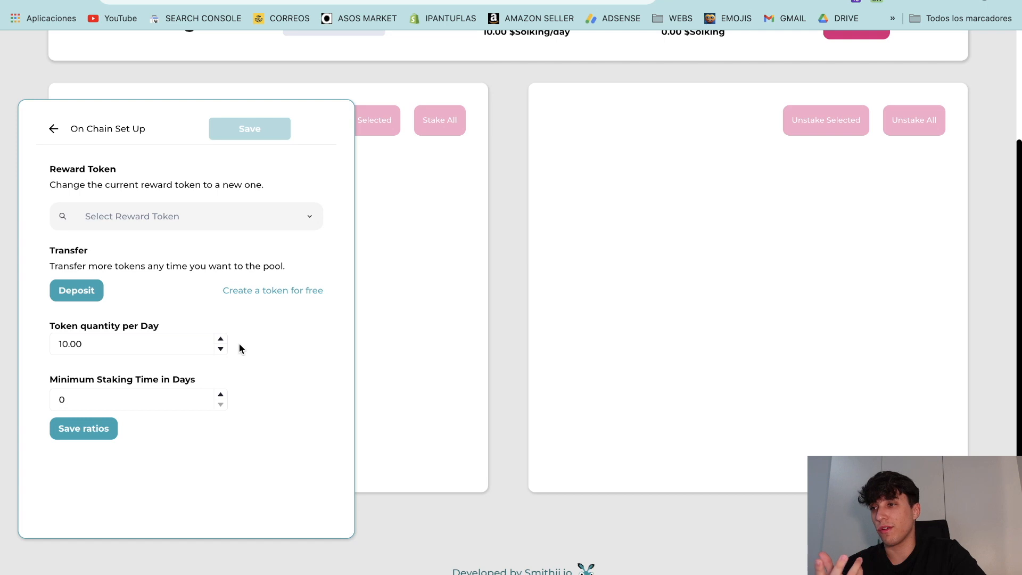
pyautogui.scroll(3, 239, 340)
# Step: Open Deposit and select the current 10.00 token quantity per day
pyautogui.click(85, 424)
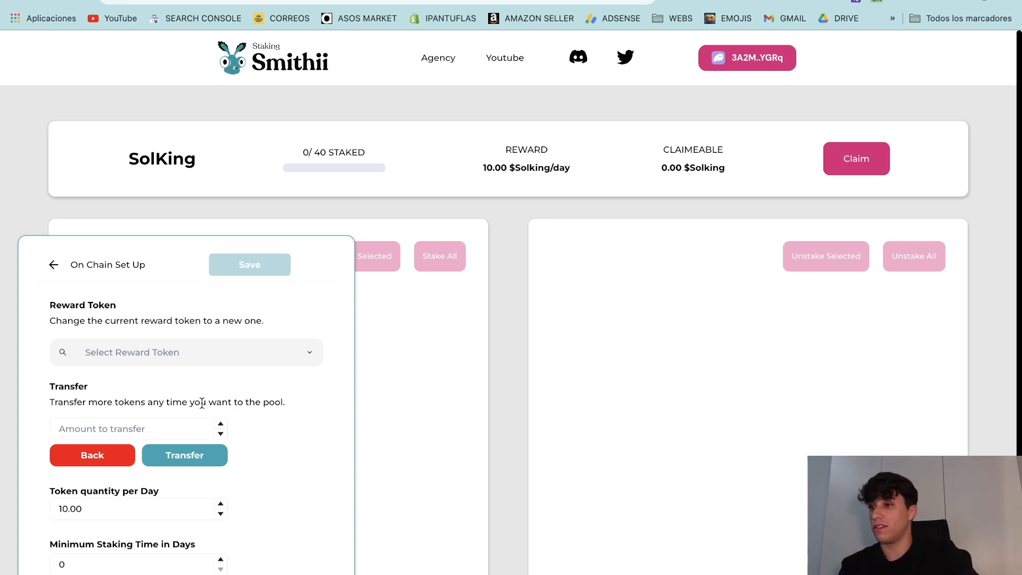
pyautogui.scroll(-2, 219, 372)
pyautogui.click(164, 451)
pyautogui.moveTo(165, 451); pyautogui.dragTo(41, 451)
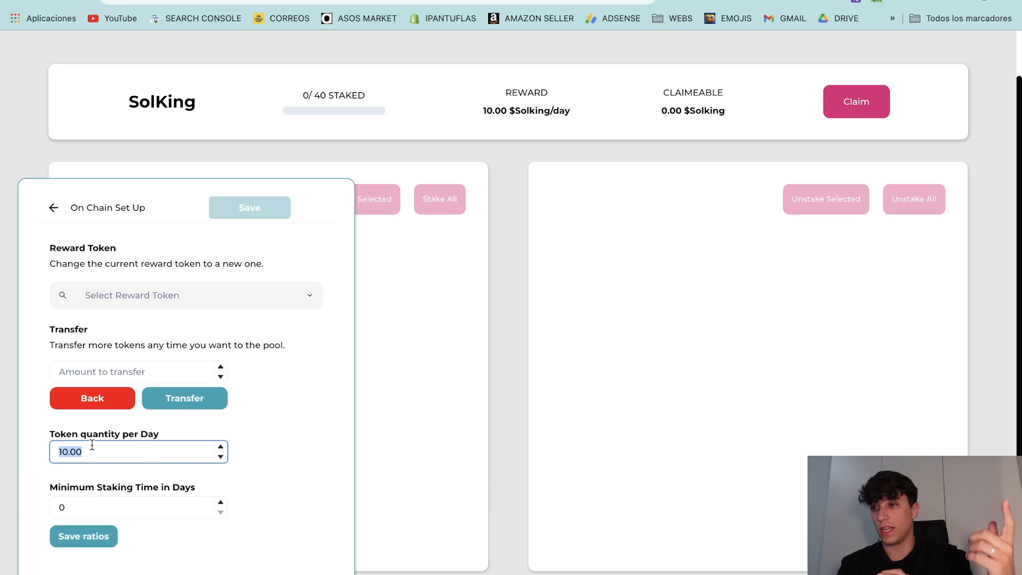
# Step: Set 1 token per day and a 15-day minimum staking time, save ratios and approve in the wallet
pyautogui.write('1')
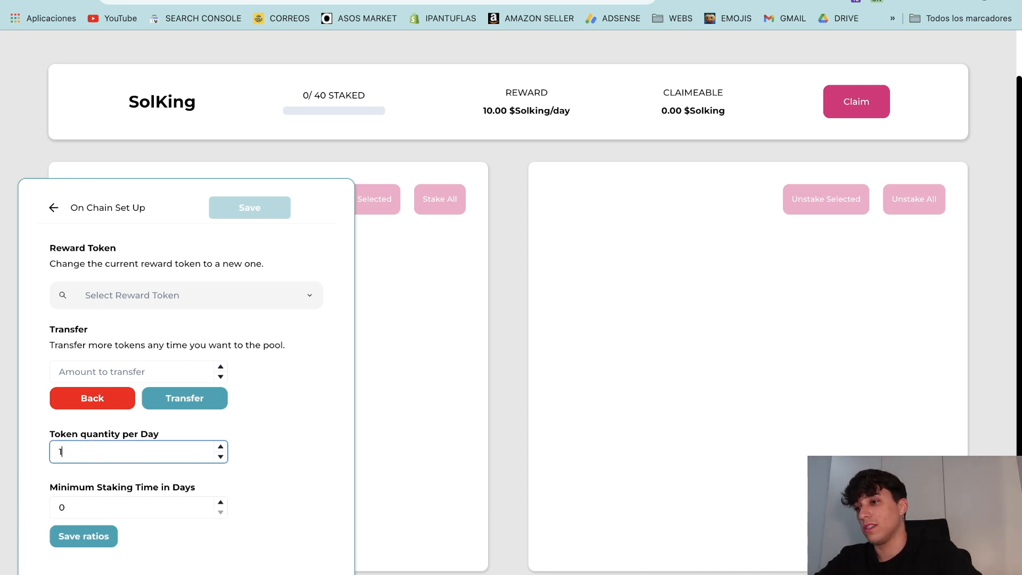
pyautogui.click(291, 474)
pyautogui.scroll(-1, 303, 420)
pyautogui.click(62, 470)
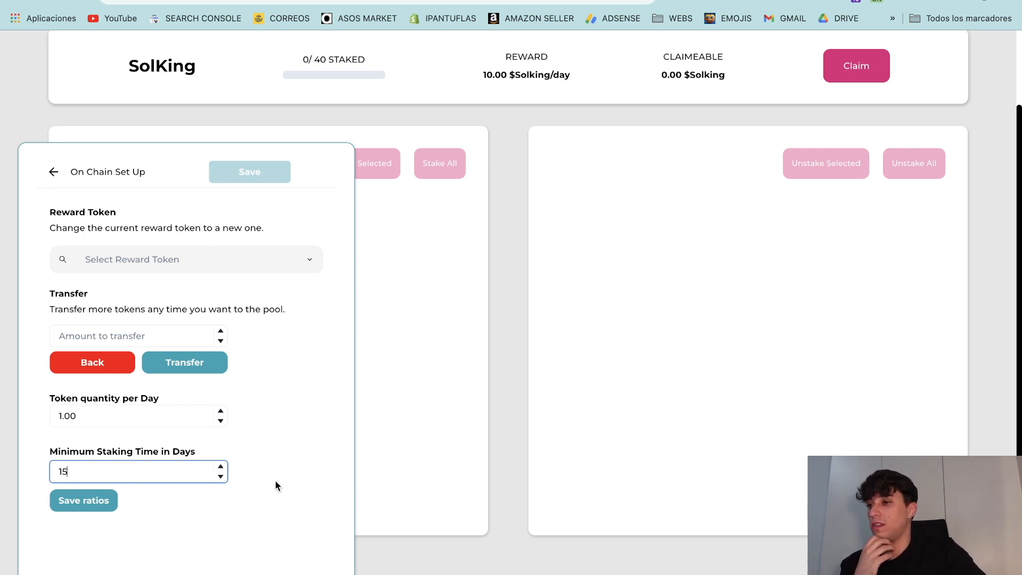
pyautogui.click(84, 500)
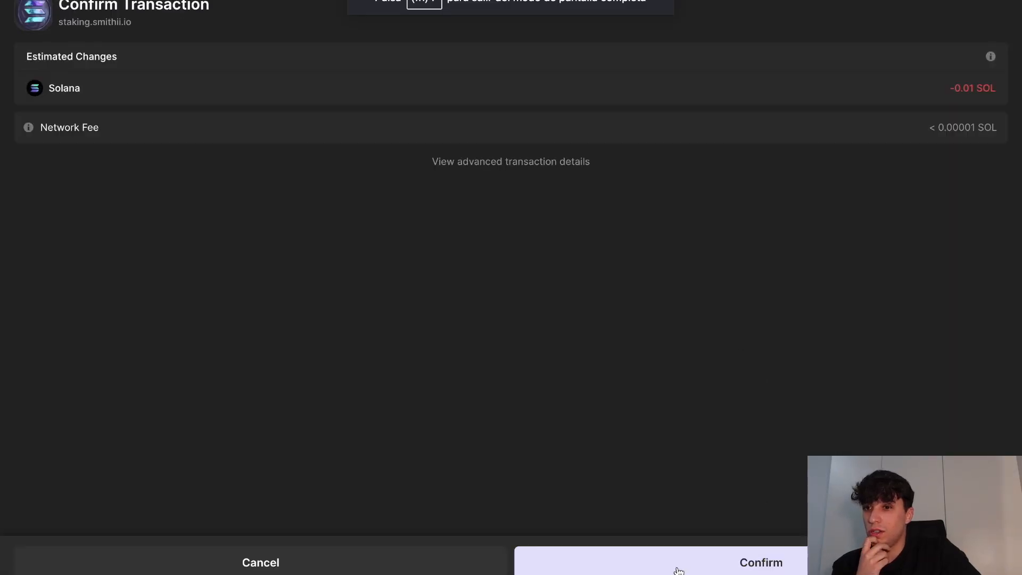
pyautogui.click(678, 569)
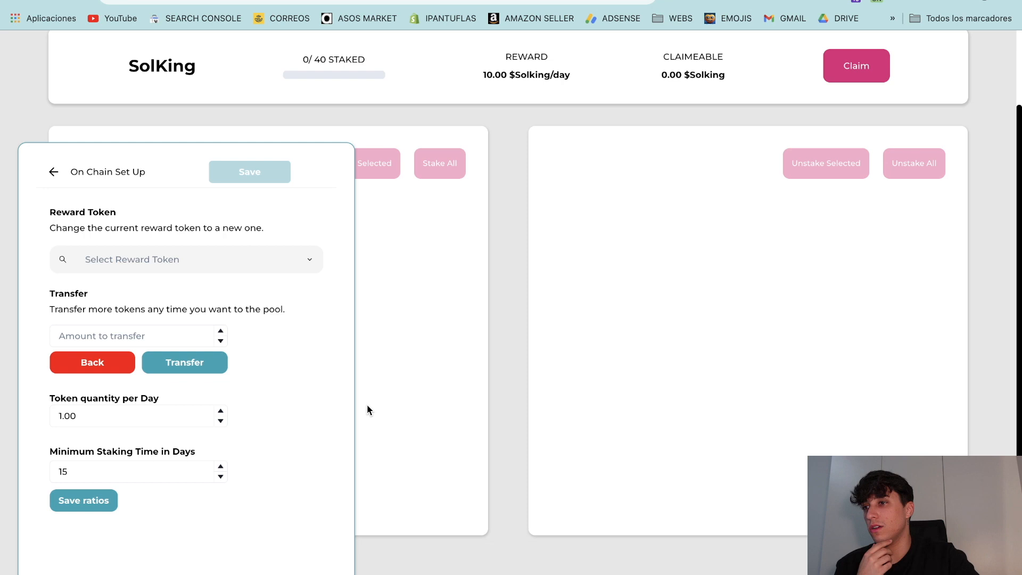
# Step: Check the updated 1.00 daily reward, then return to the main settings list
pyautogui.scroll(3, 676, 364)
pyautogui.scroll(-1, 347, 311)
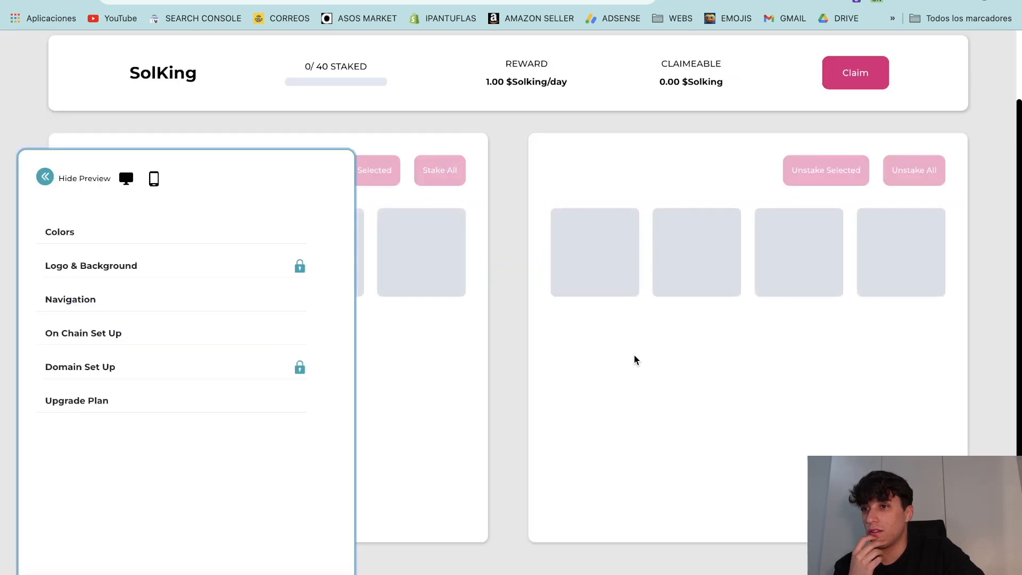
pyautogui.moveTo(481, 85); pyautogui.dragTo(504, 85)
pyautogui.click(502, 257)
pyautogui.scroll(2, 526, 308)
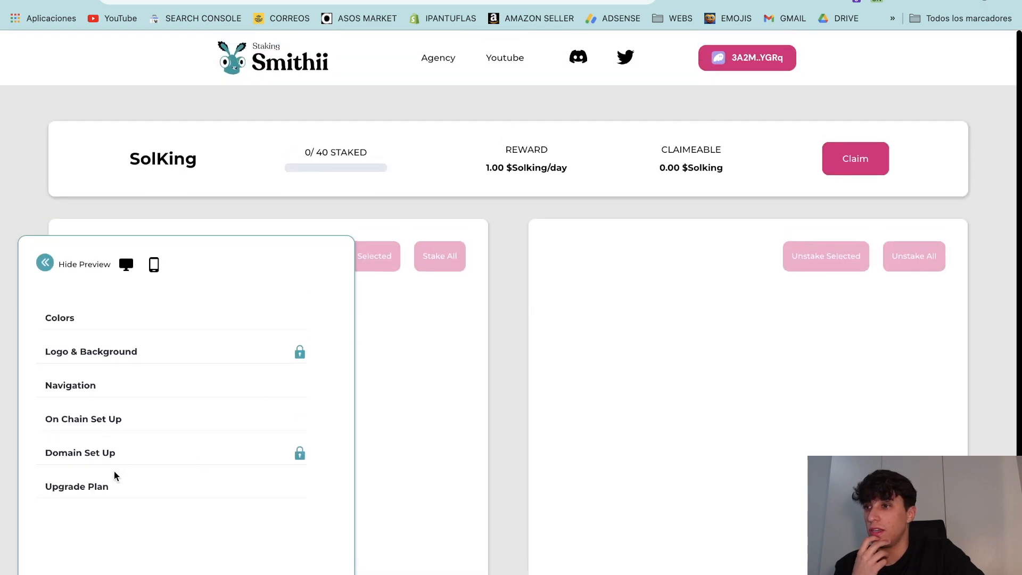
pyautogui.click(84, 420)
pyautogui.scroll(-3, 188, 430)
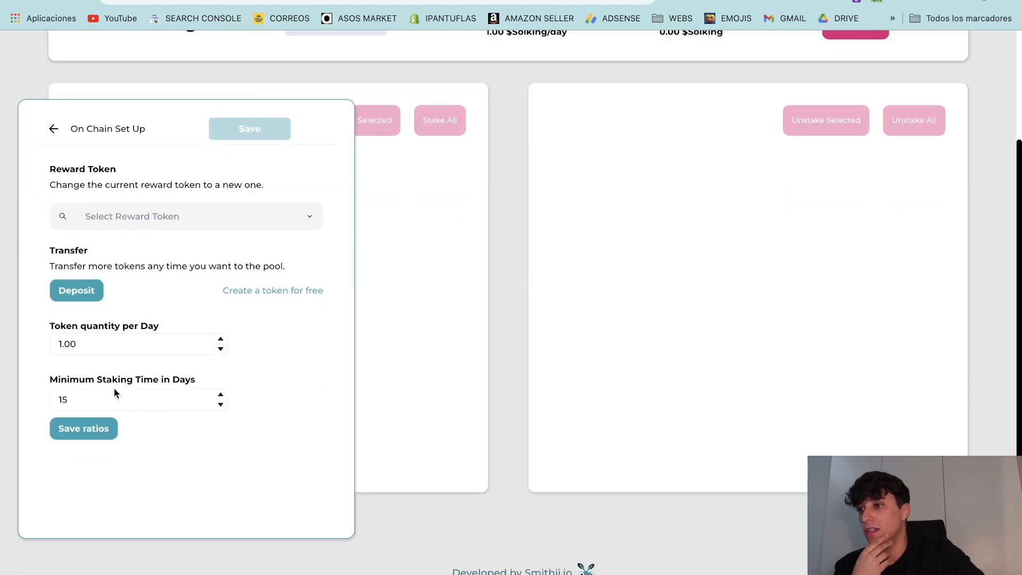
pyautogui.scroll(3, 88, 215)
pyautogui.click(51, 264)
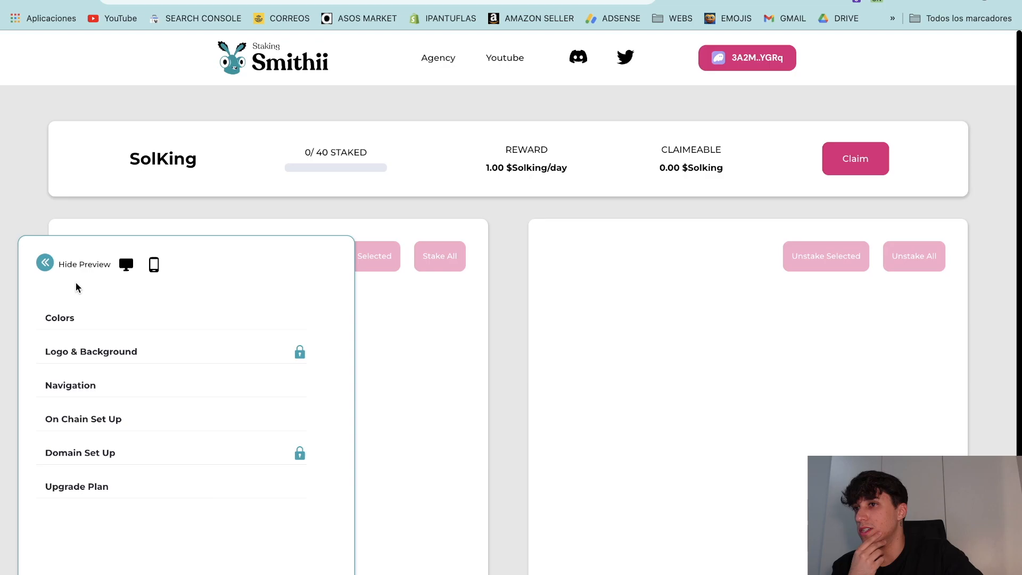
pyautogui.scroll(-1, 167, 371)
pyautogui.scroll(-2, 168, 371)
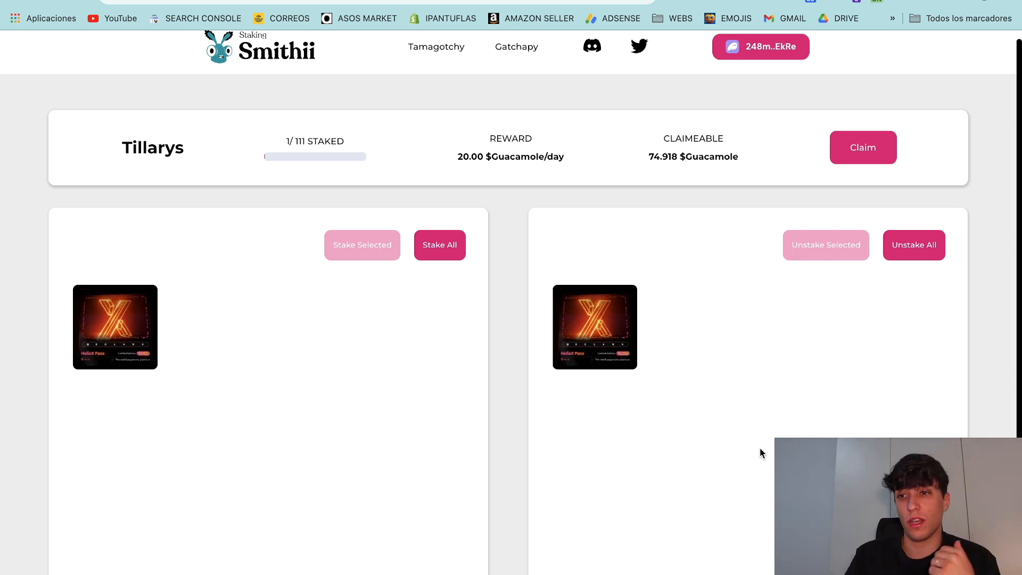
# Step: Select and deselect the available and staked NFTs on the Tillarys staking page
pyautogui.scroll(1, 758, 453)
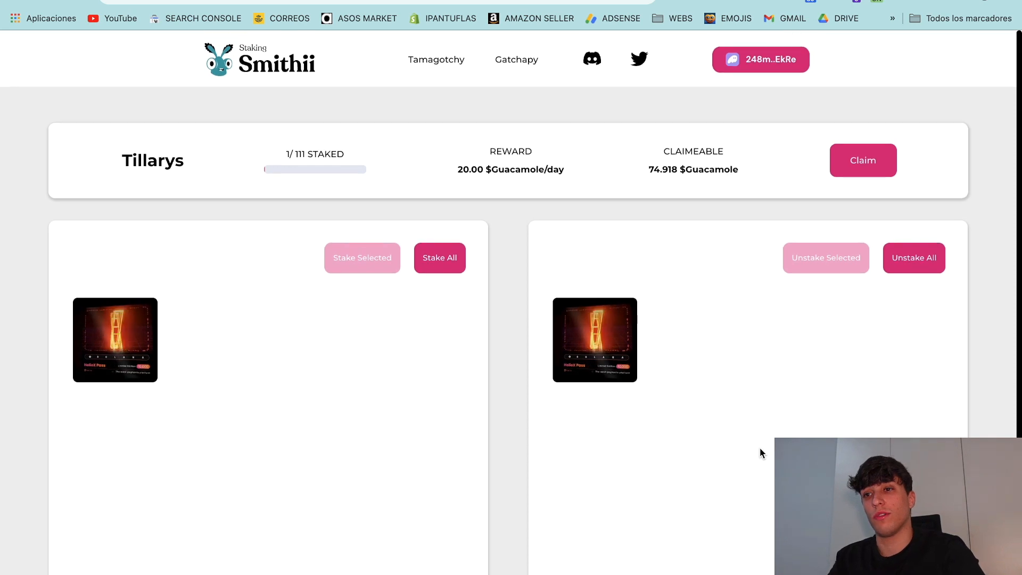
pyautogui.click(96, 363)
pyautogui.click(584, 368)
pyautogui.click(129, 346)
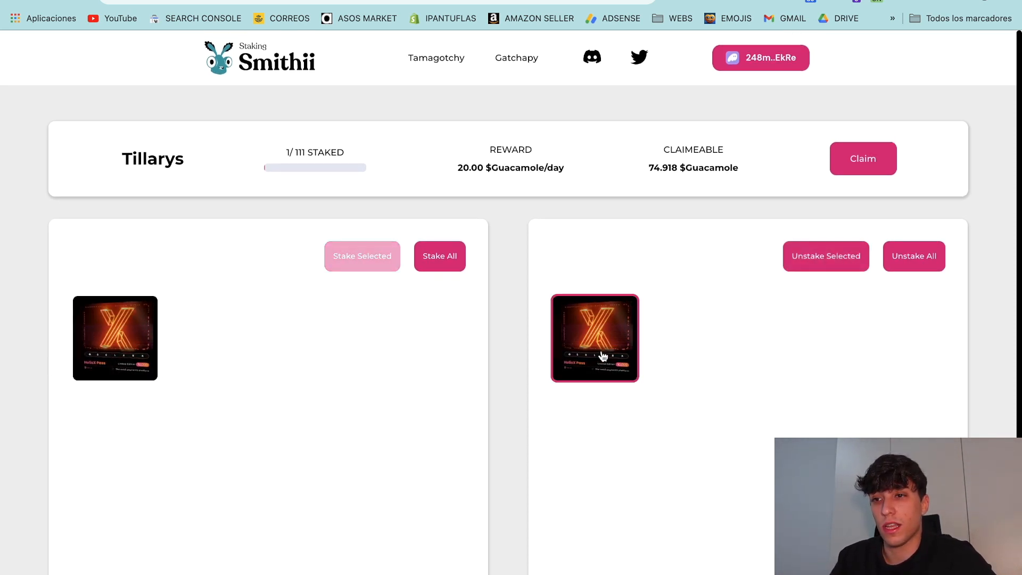
pyautogui.click(591, 340)
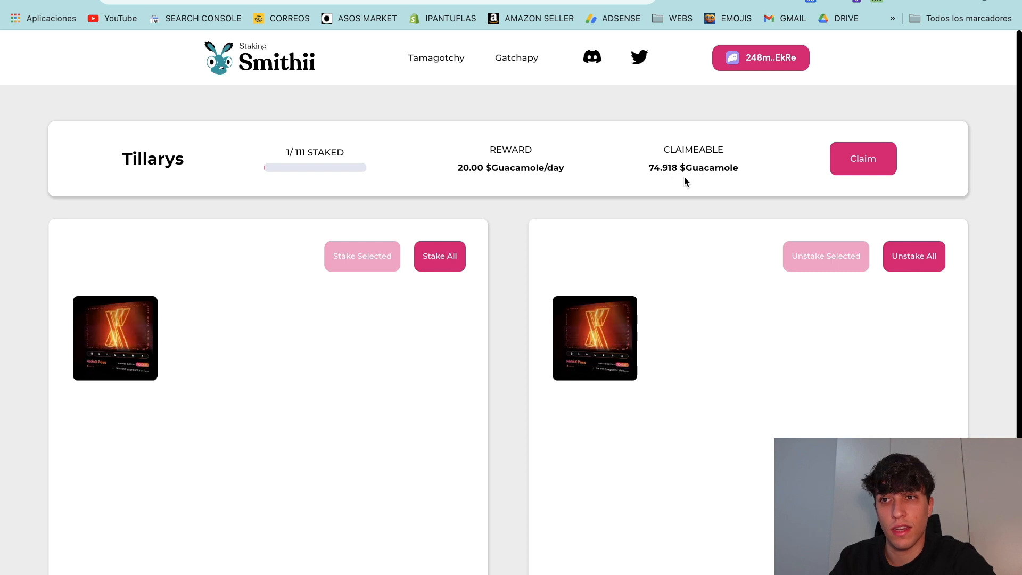
# Step: Highlight the 74.918 $Guacamole claimable amount, then bring up the Phantom wallet
pyautogui.moveTo(739, 169); pyautogui.dragTo(645, 165)
pyautogui.click(657, 162)
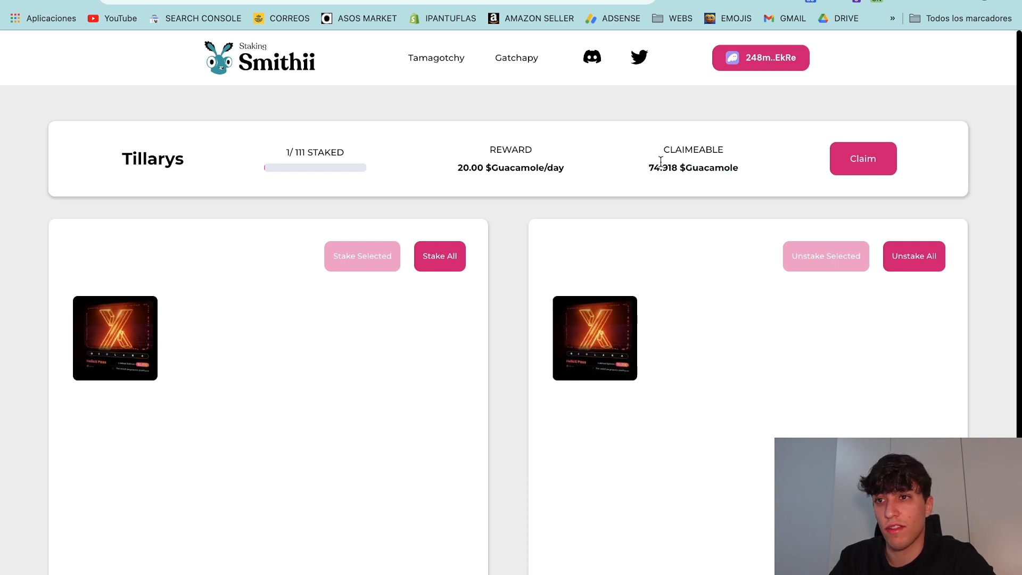
pyautogui.click(706, 1)
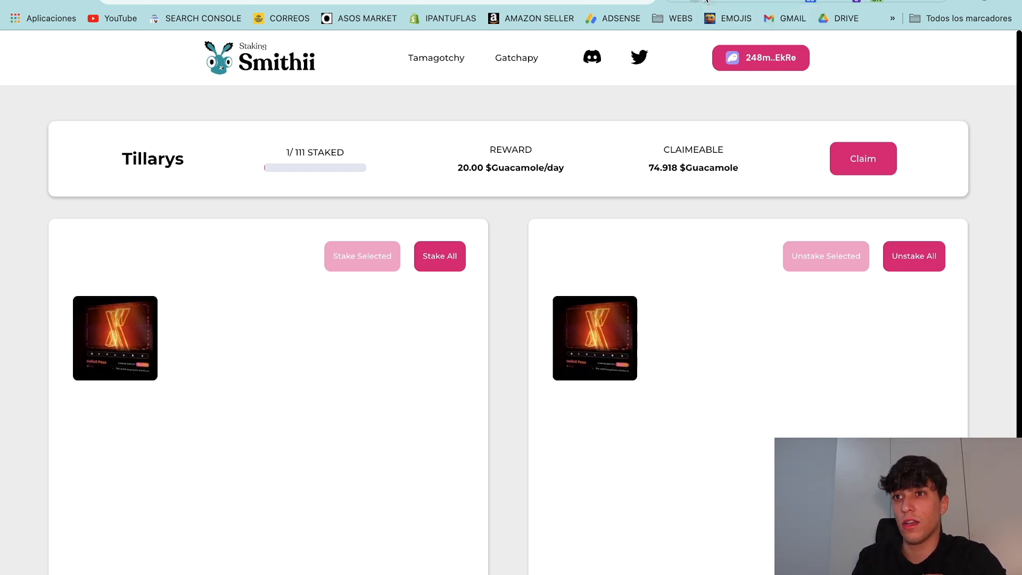
# Step: Browse the HelioX Pass collectibles in Phantom, then hide the customization panel on the SolKing page
pyautogui.click(530, 398)
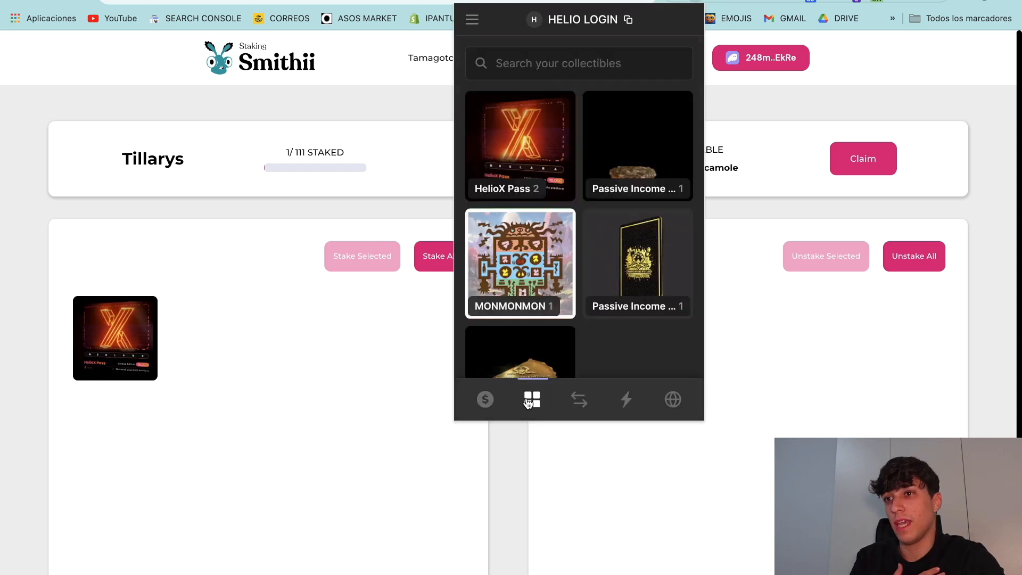
pyautogui.click(522, 141)
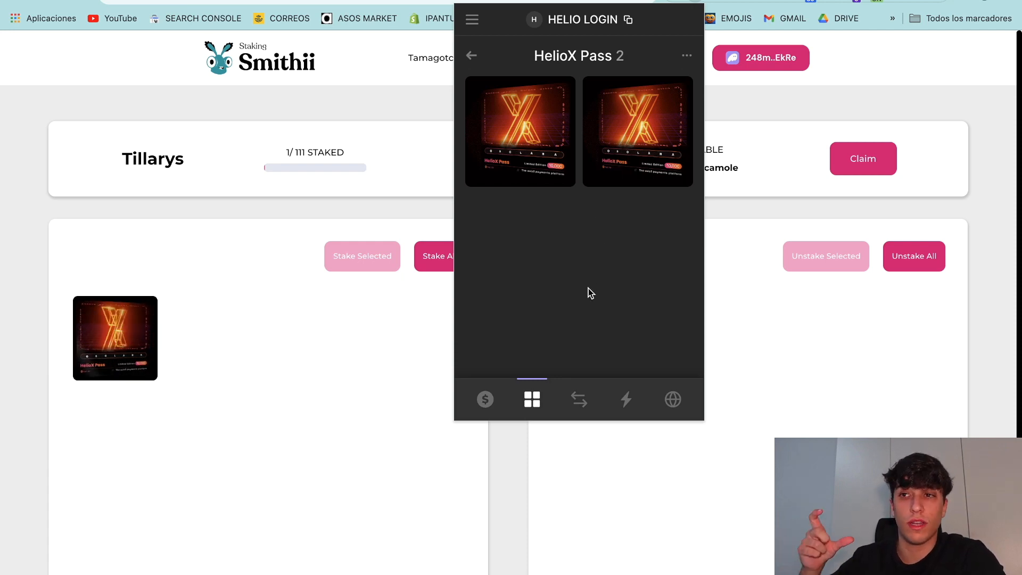
pyautogui.click(473, 57)
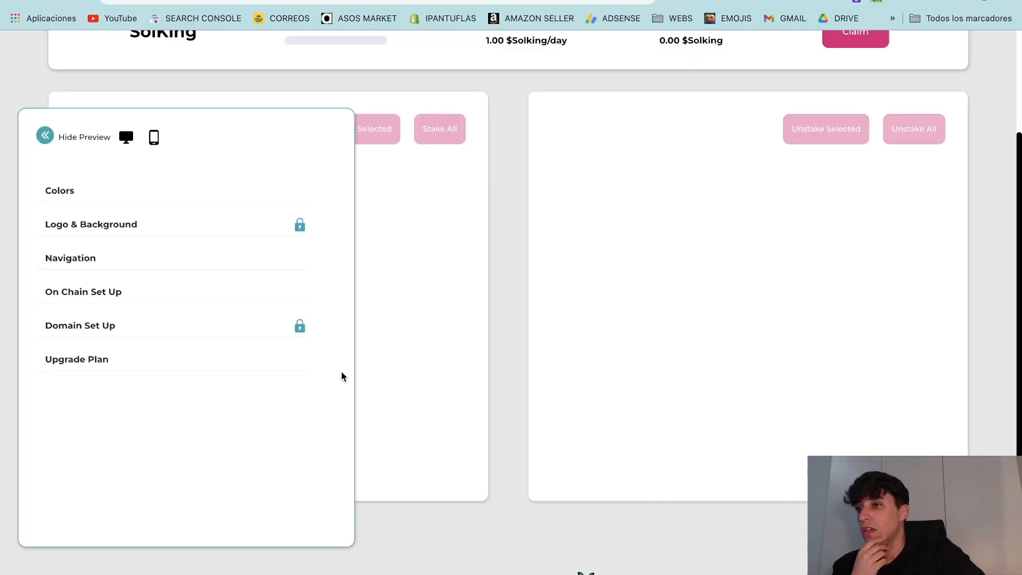
pyautogui.scroll(3, 341, 371)
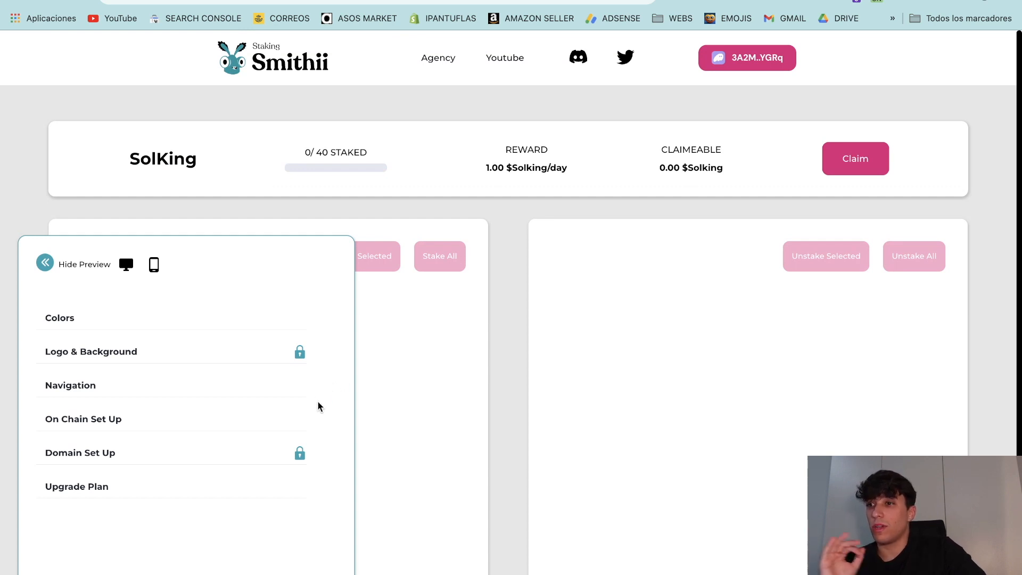
pyautogui.click(45, 262)
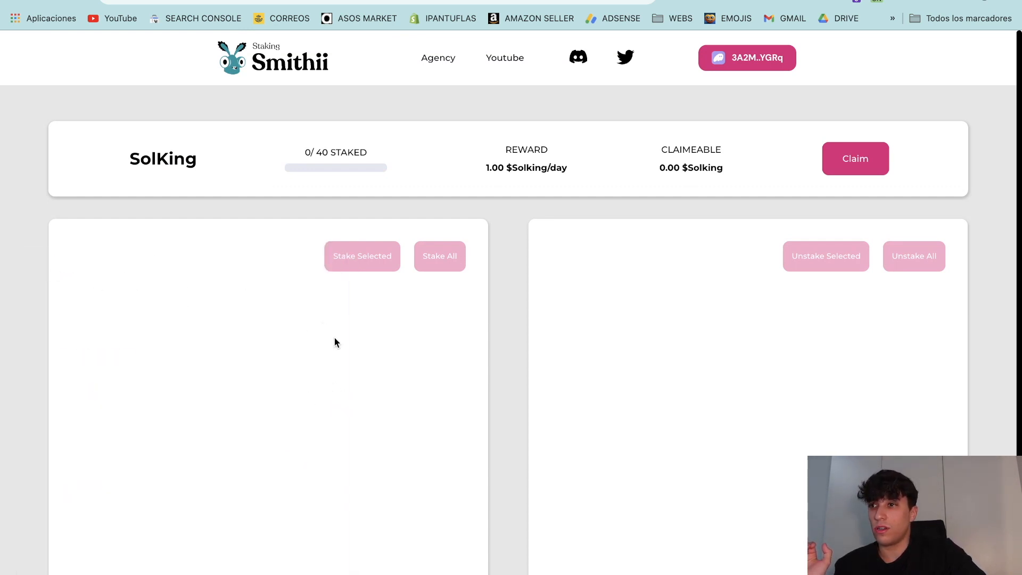